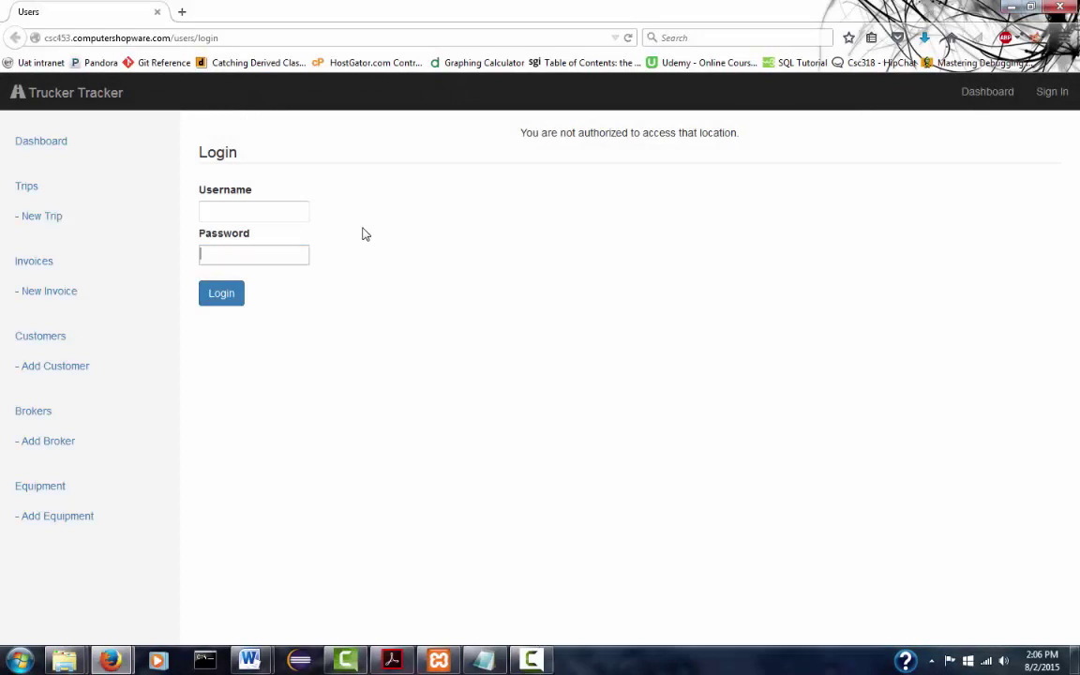
Step: Log in to Trucker Tracker with the username test and the account password
left_click(275, 213)
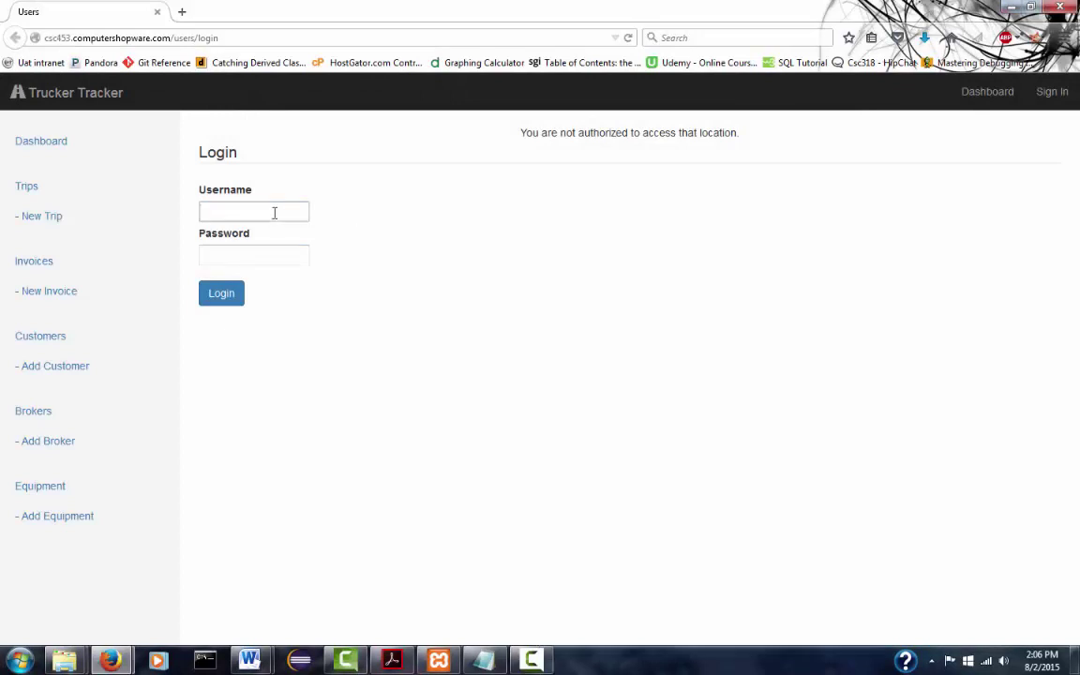
left_click(267, 252)
type("te")
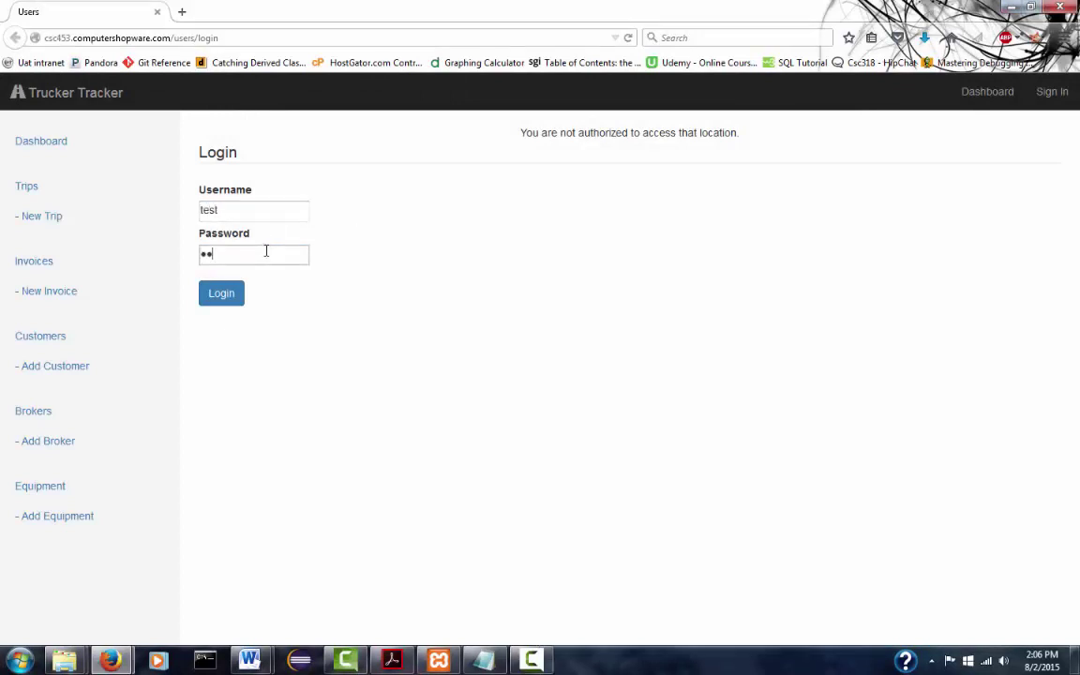
type("st")
left_click(222, 299)
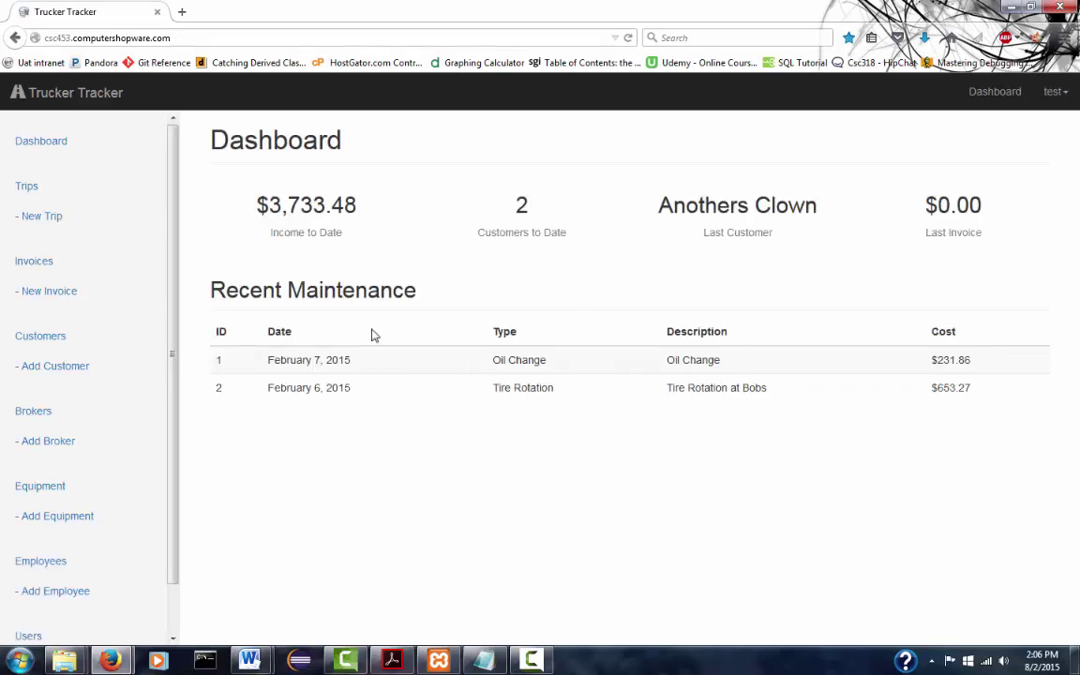
Step: Open stop 1 of trip 7 for editing and set its date to May 3, 2015
left_click(39, 195)
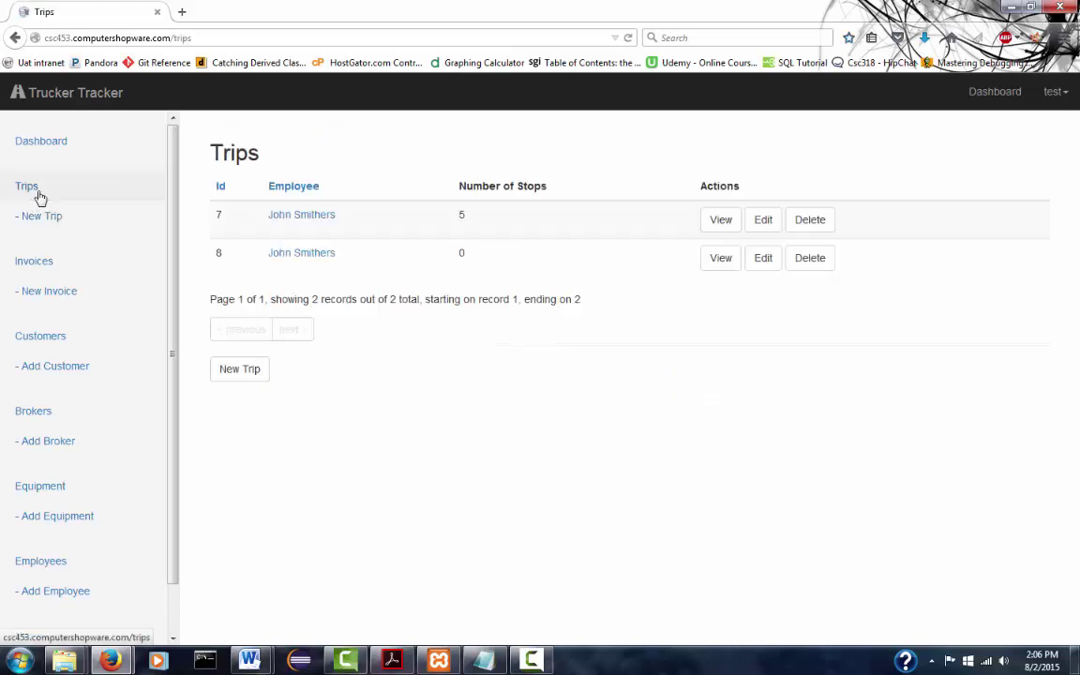
left_click(727, 230)
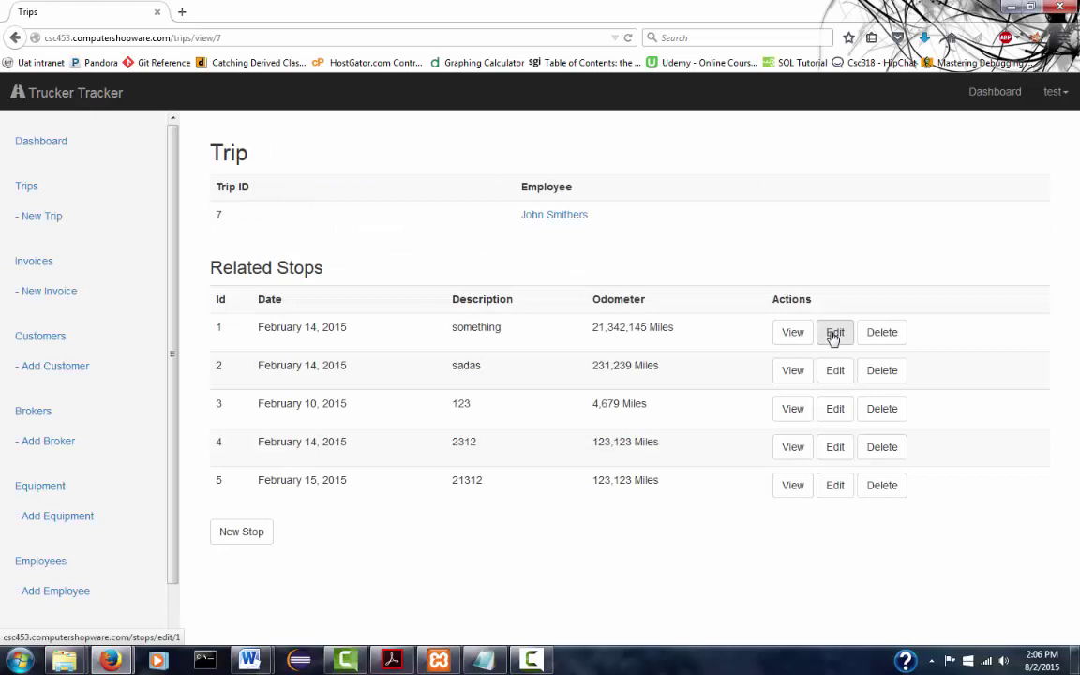
left_click(833, 335)
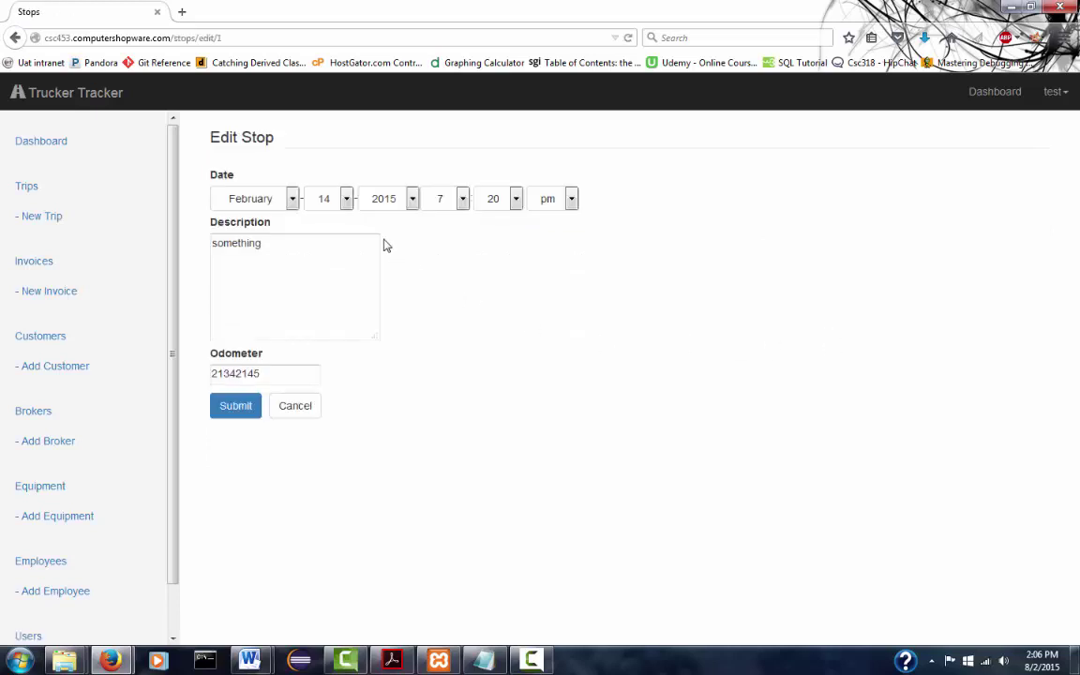
left_click(287, 200)
left_click(280, 271)
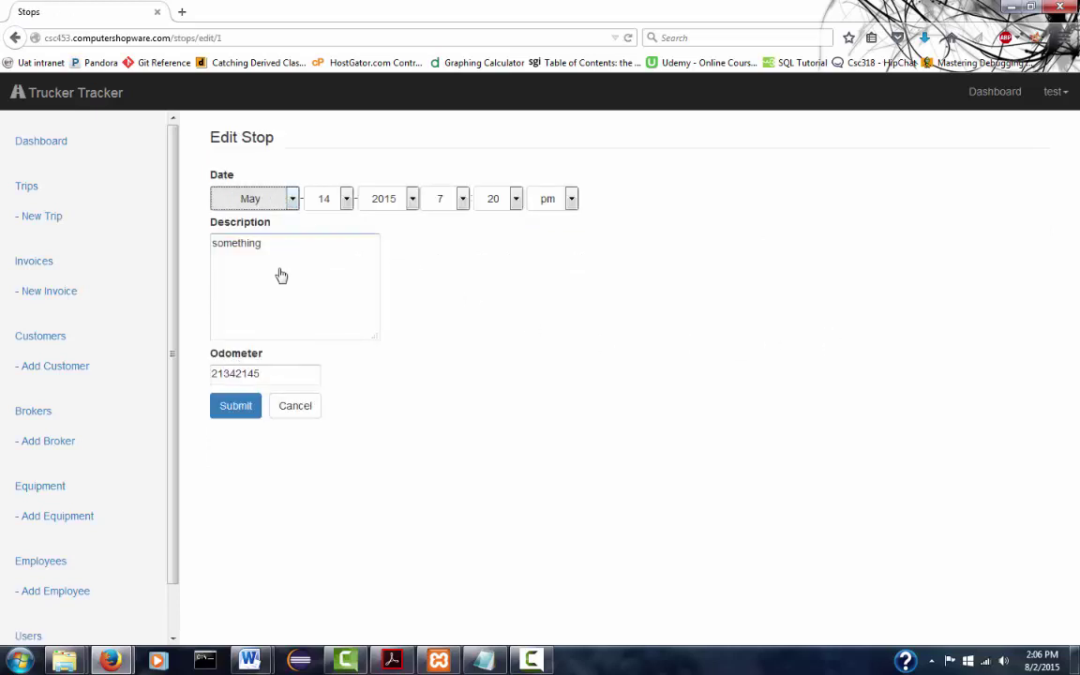
left_click(343, 201)
left_click(333, 247)
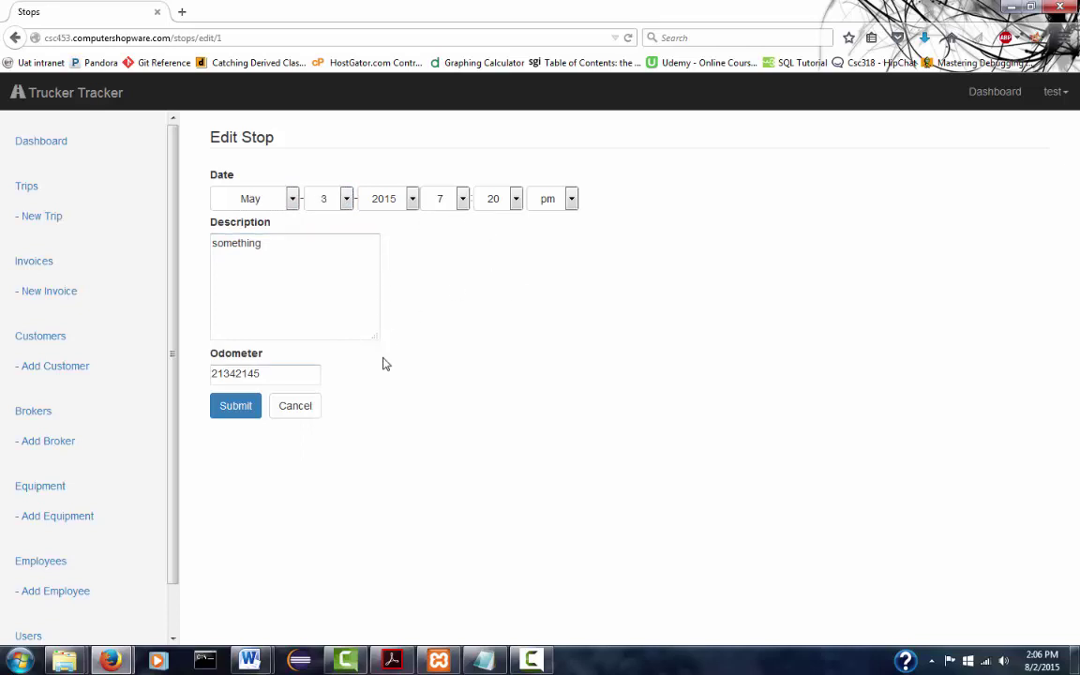
Step: Replace the stop's description with "Something Else.", save the stop and check its entry in the stops list
left_click_drag(260, 244, 161, 256)
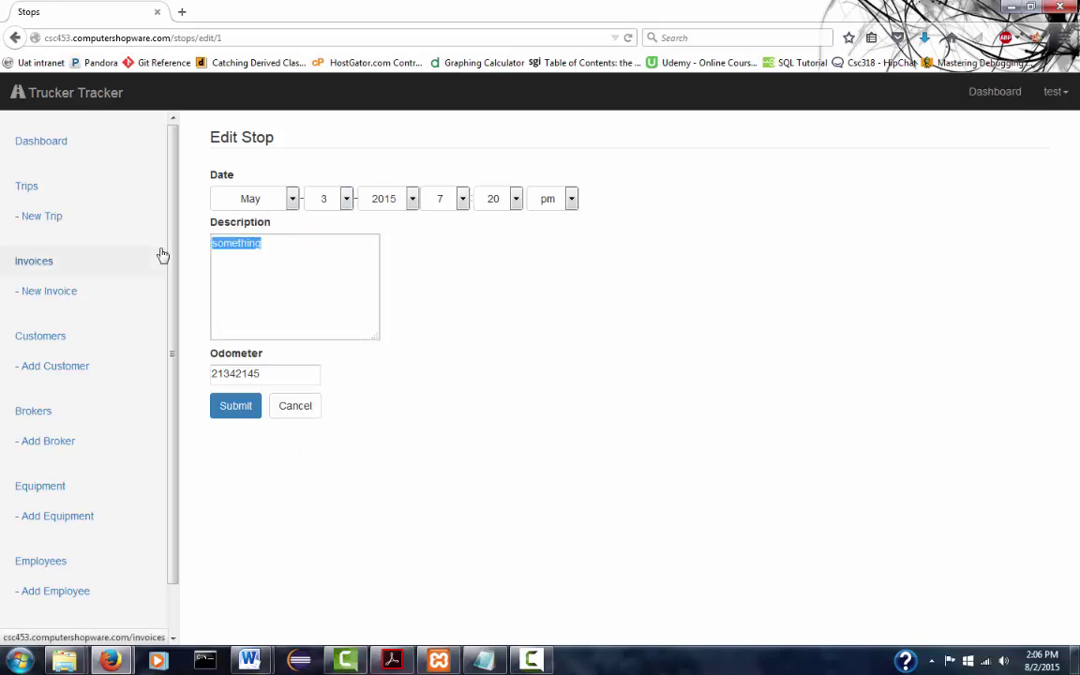
type("Som")
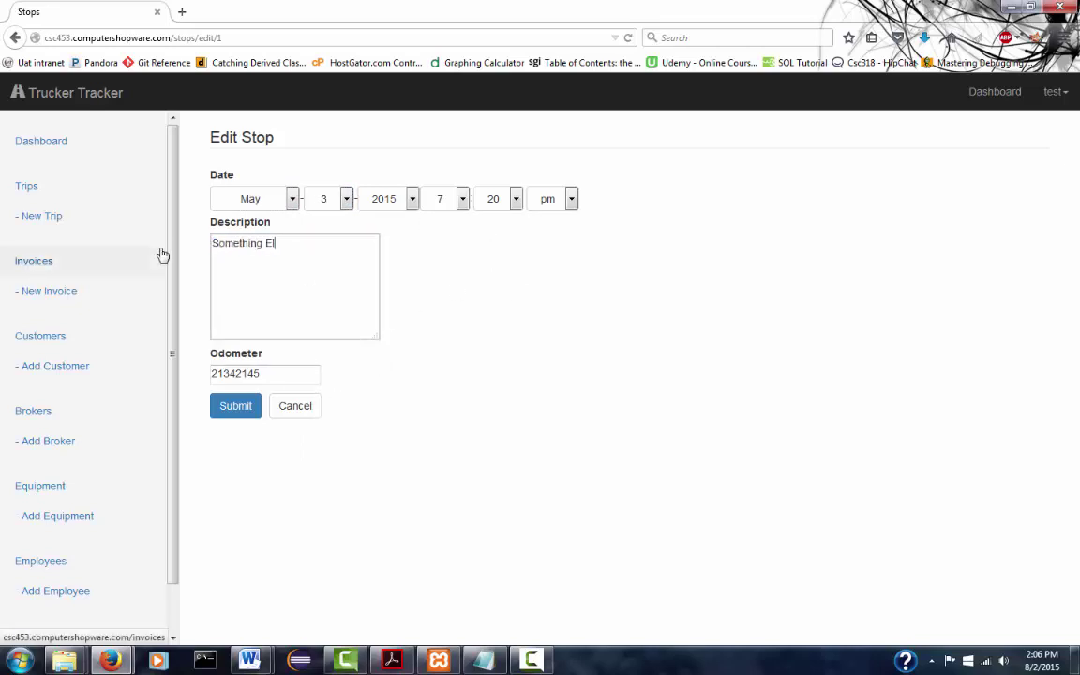
type("ething Else")
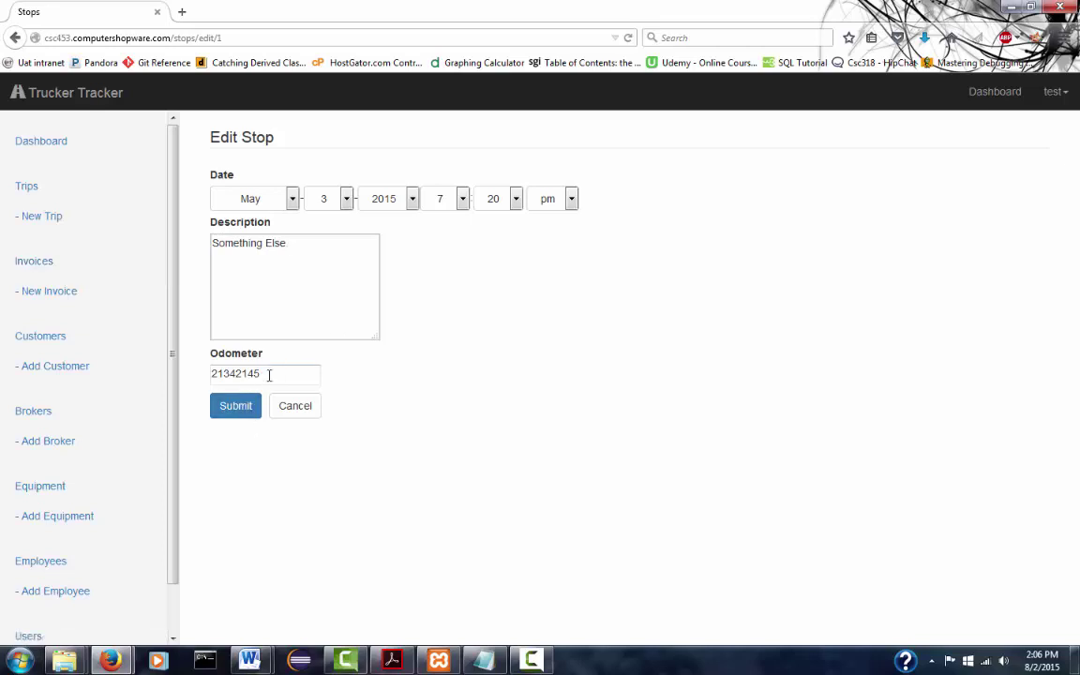
left_click(235, 405)
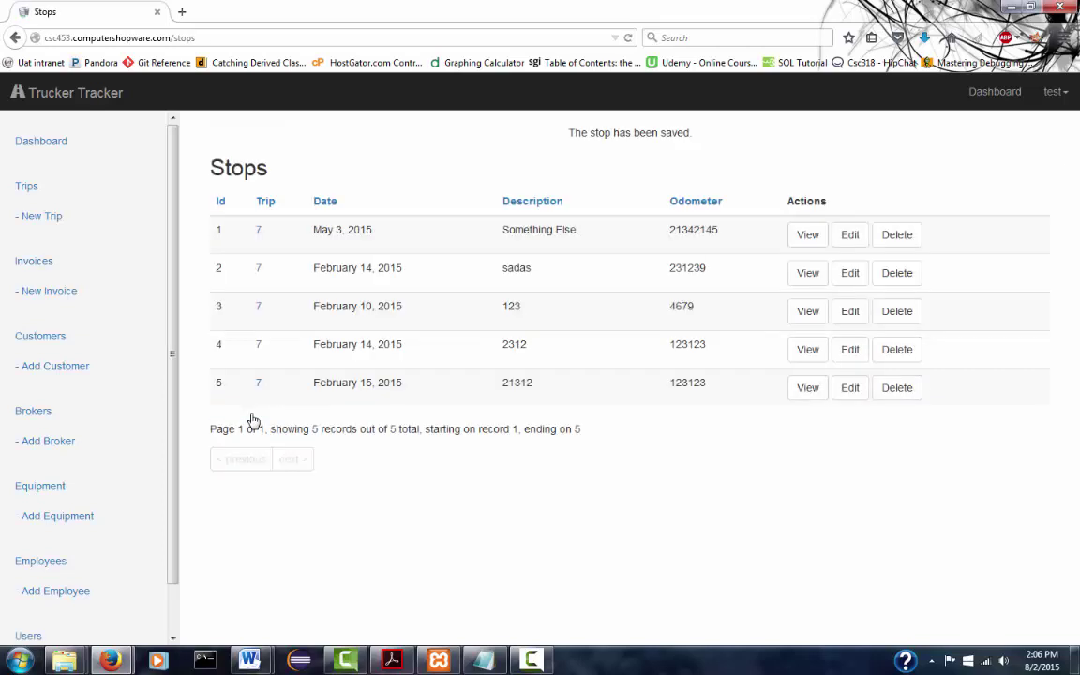
left_click_drag(588, 232, 489, 241)
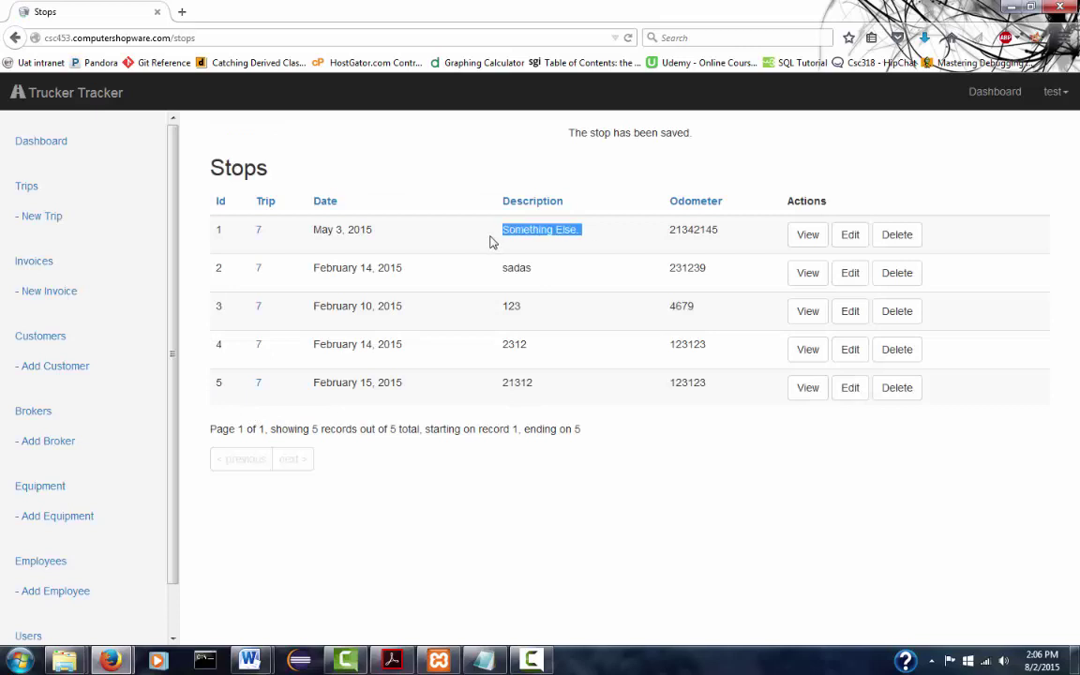
left_click(489, 241)
Step: Delete line item 1 from invoice 1
left_click(34, 260)
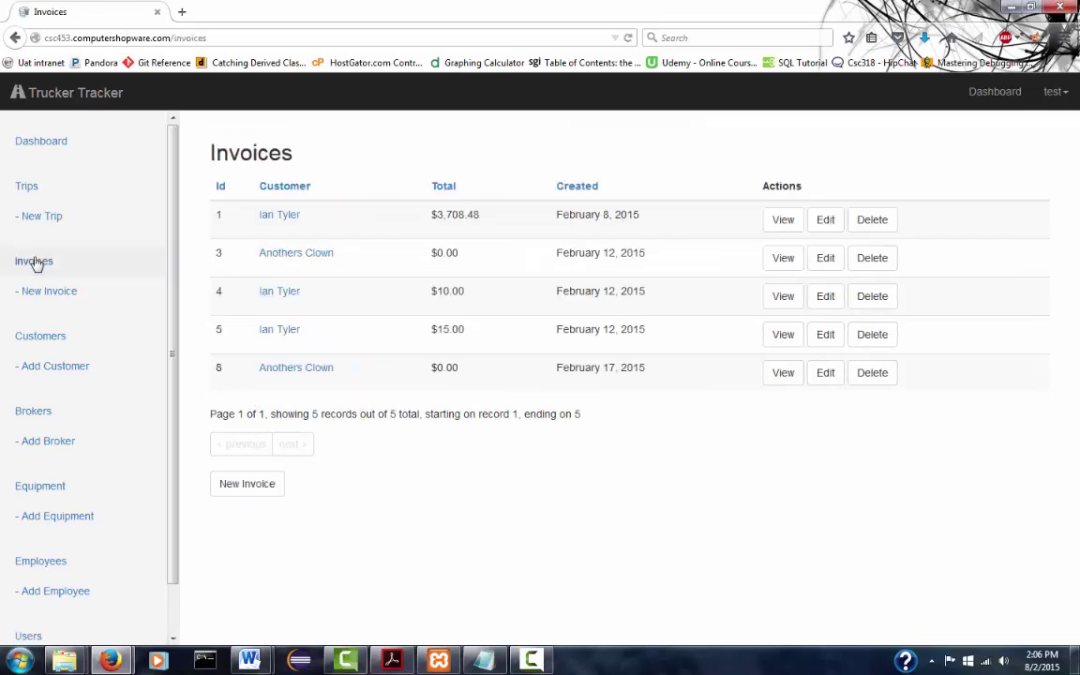
left_click(797, 220)
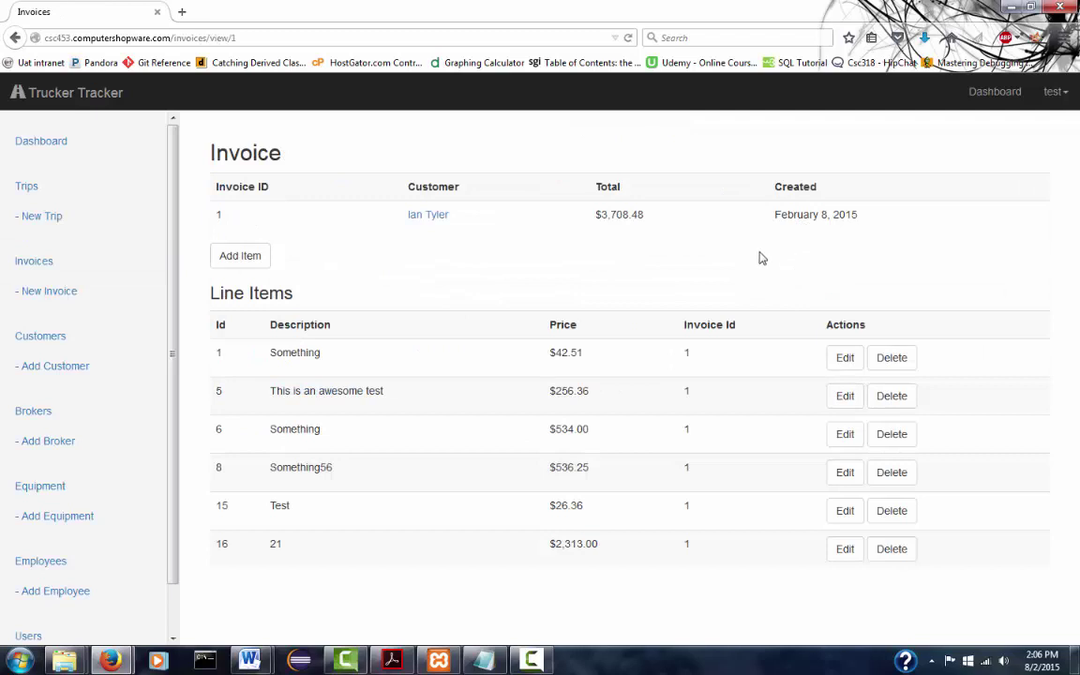
left_click(904, 362)
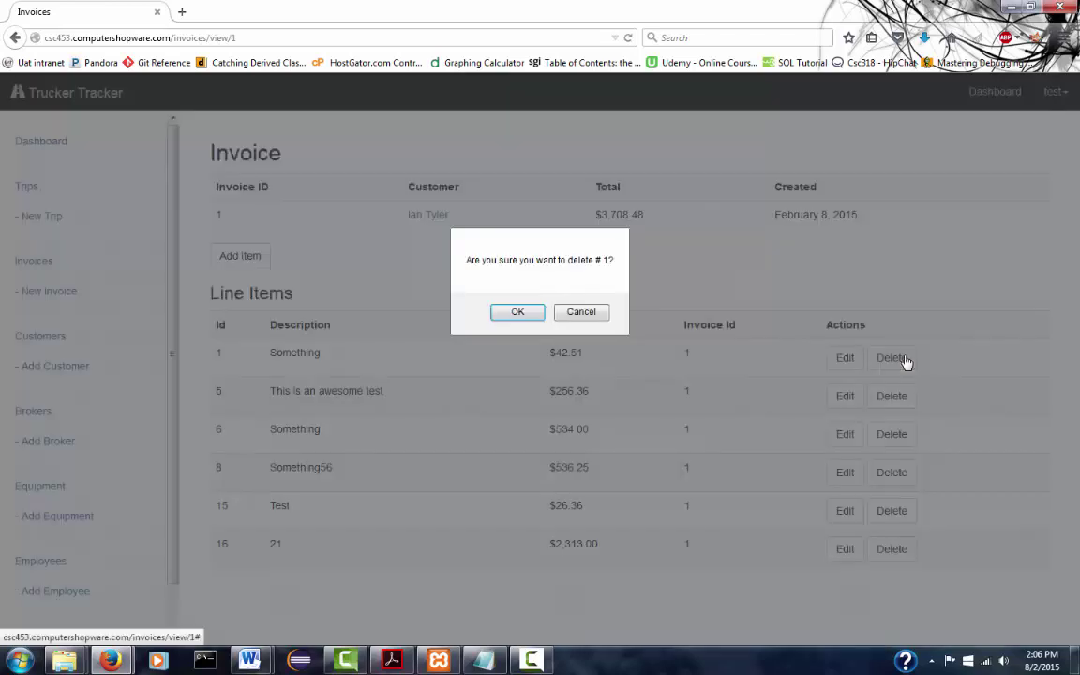
key("Return")
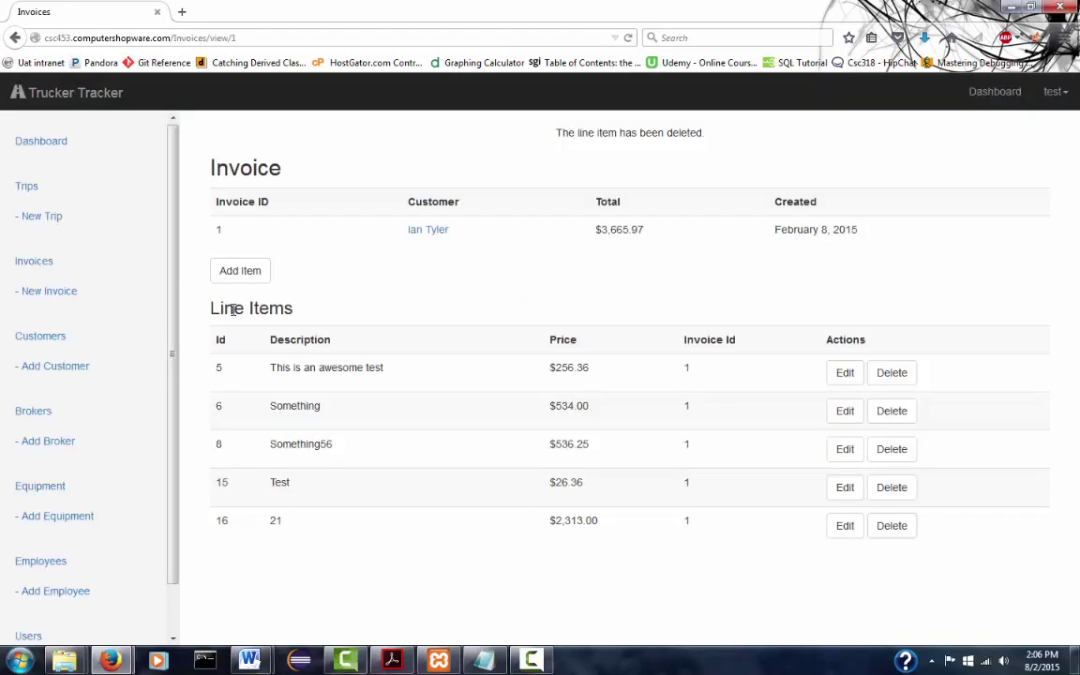
Step: Create a new invoice for the same customer as invoice 1
left_click(49, 292)
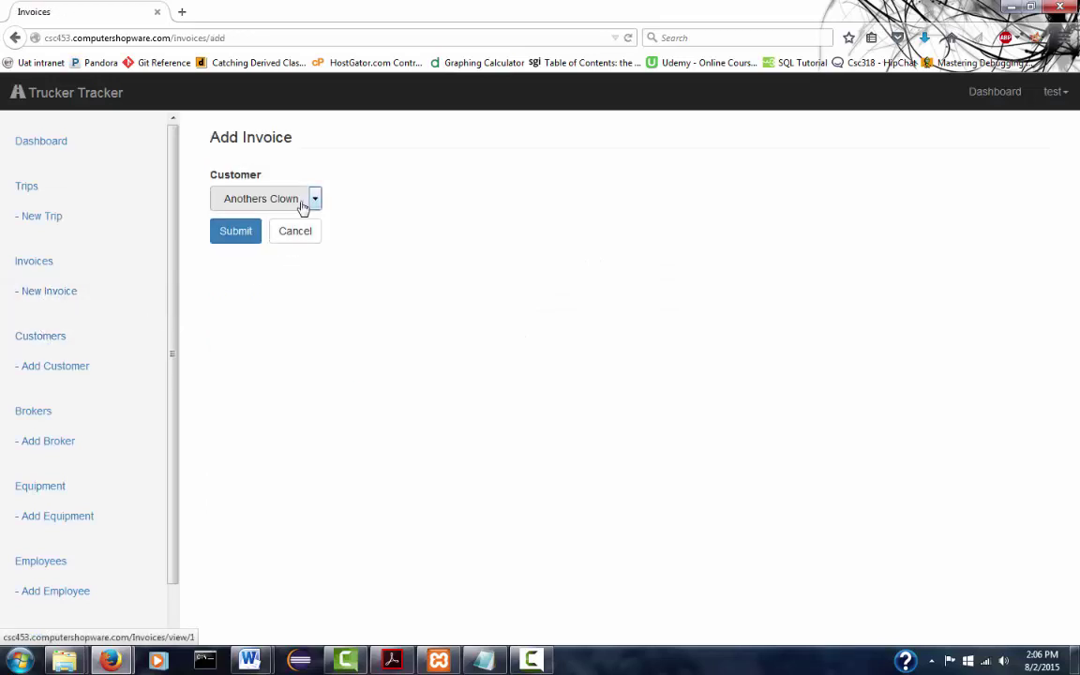
left_click(302, 202)
left_click(294, 231)
left_click(250, 238)
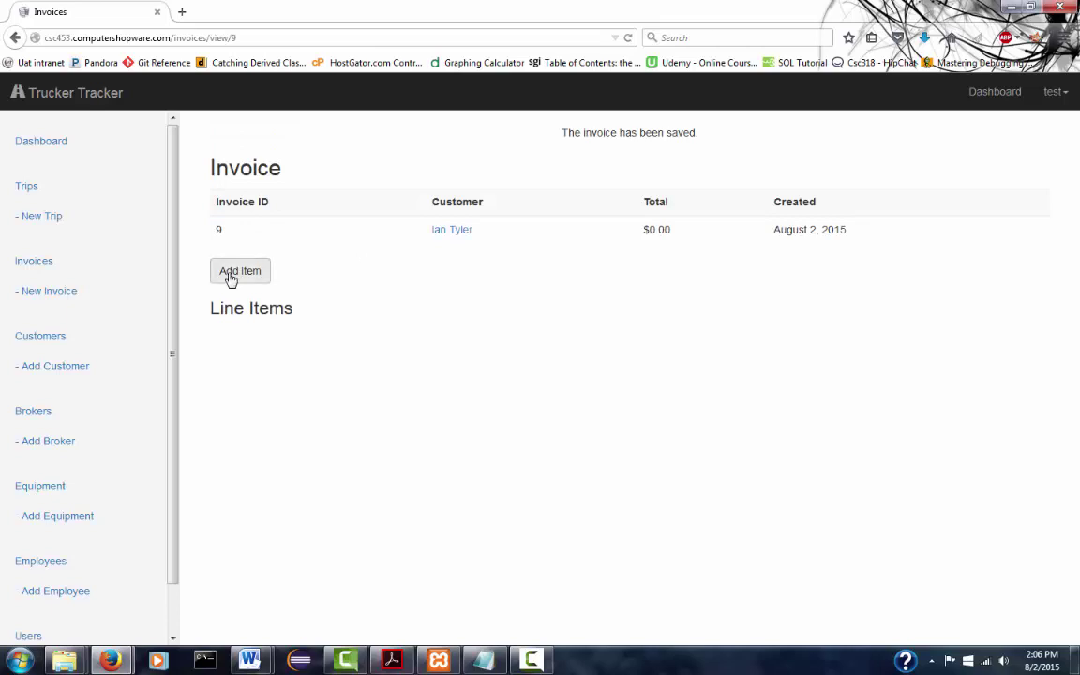
Step: Add a line item described as "Something" with a price of 150.00 to the new invoice
left_click(240, 271)
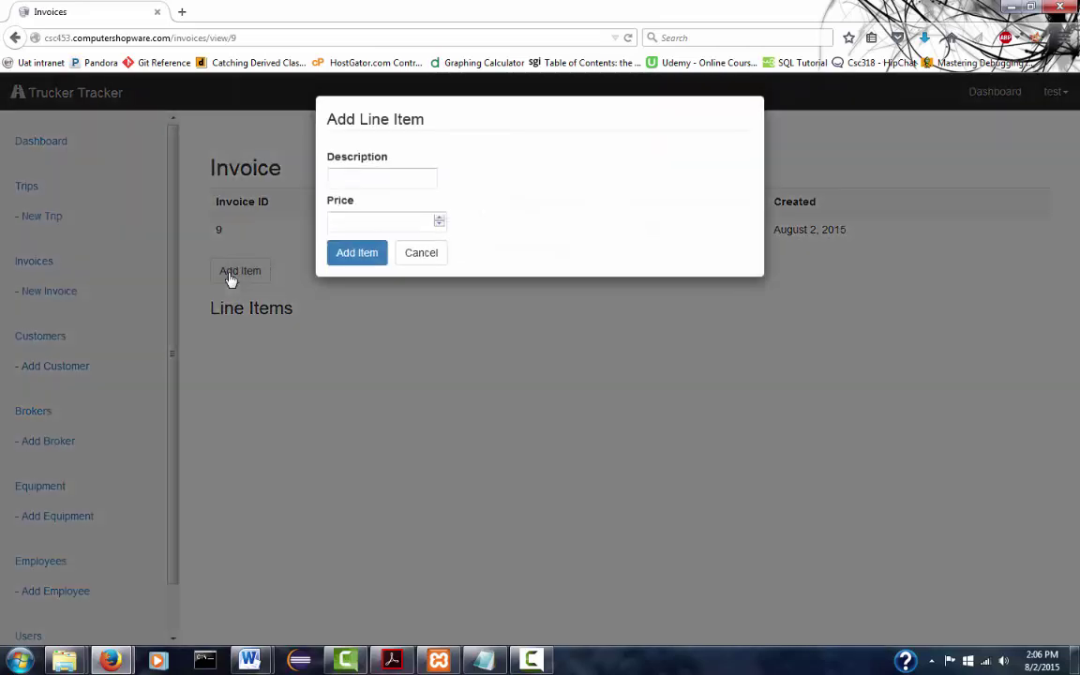
left_click(368, 174)
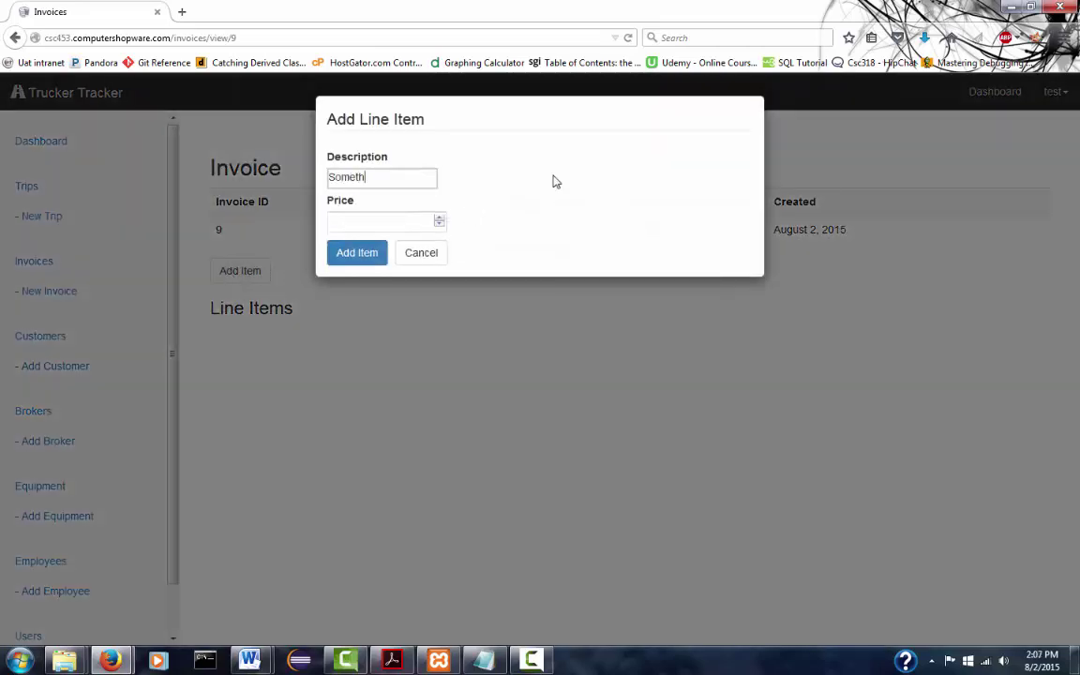
left_click(371, 218)
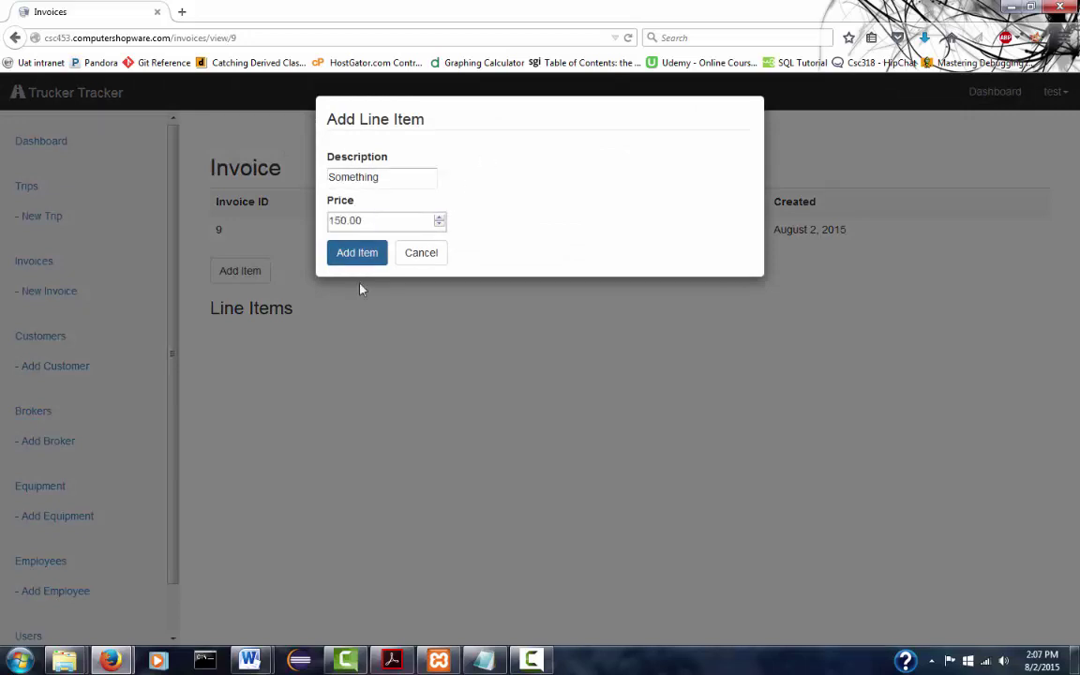
left_click(359, 253)
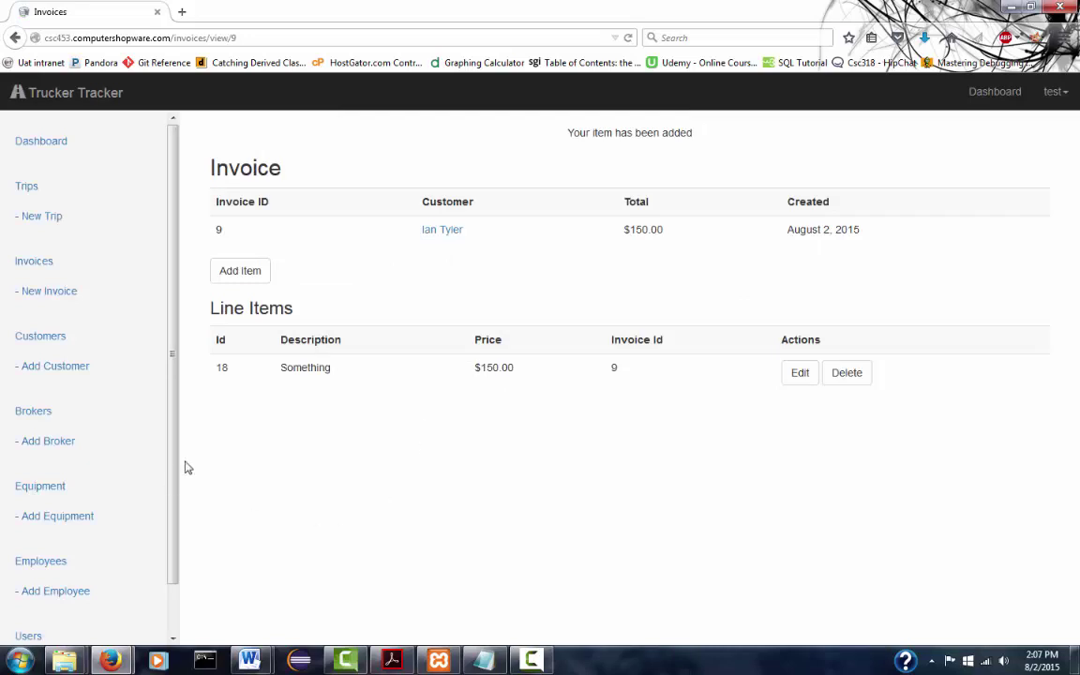
Step: Review the first customer's details and related invoices, and look over the blank form for adding a customer
left_click(66, 347)
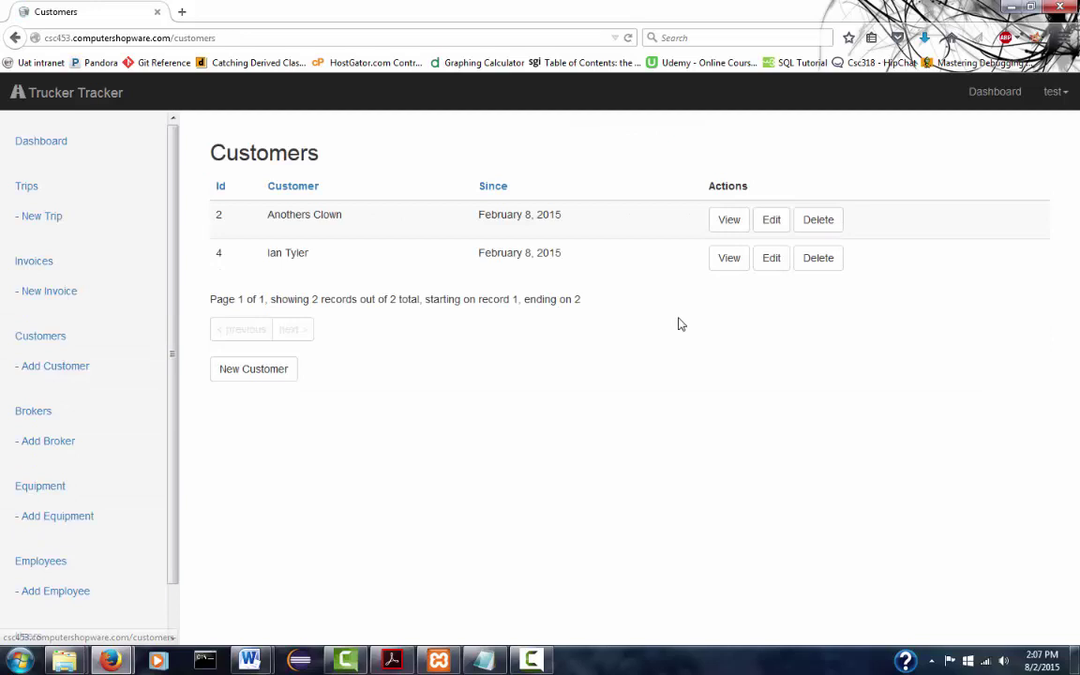
left_click(722, 222)
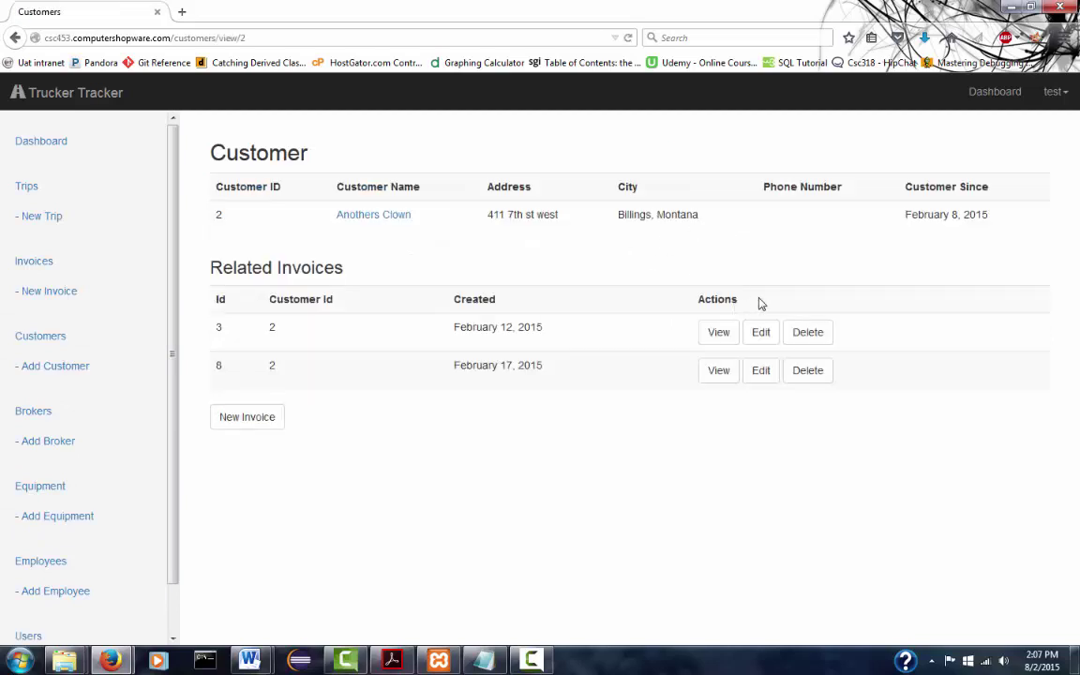
left_click(75, 366)
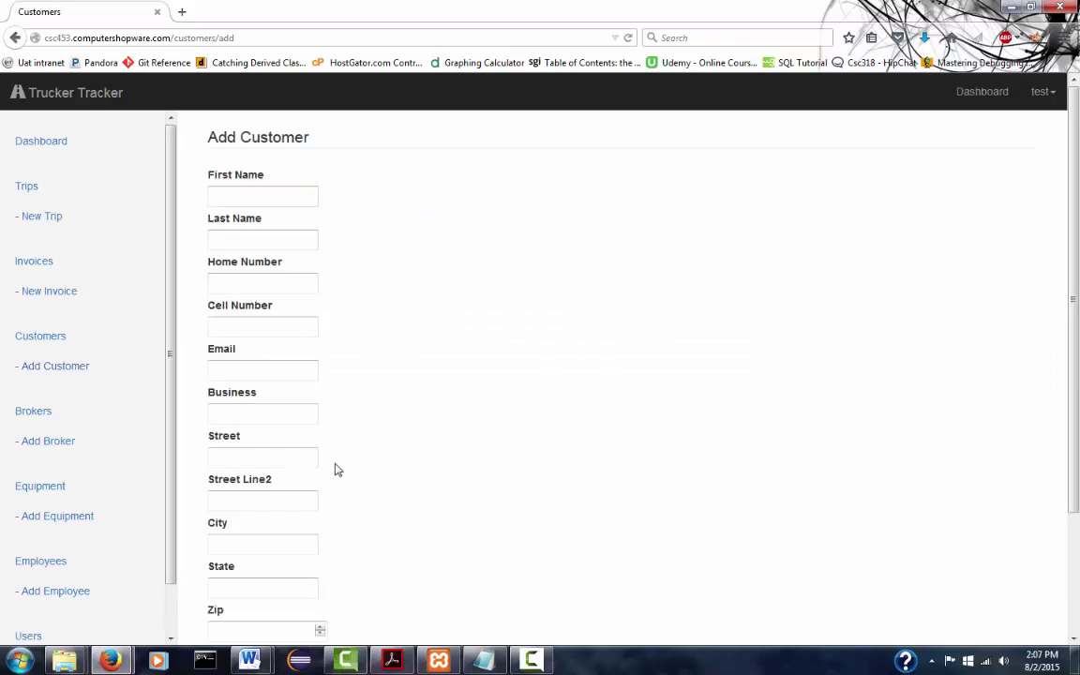
scroll(335, 470, "down", 3)
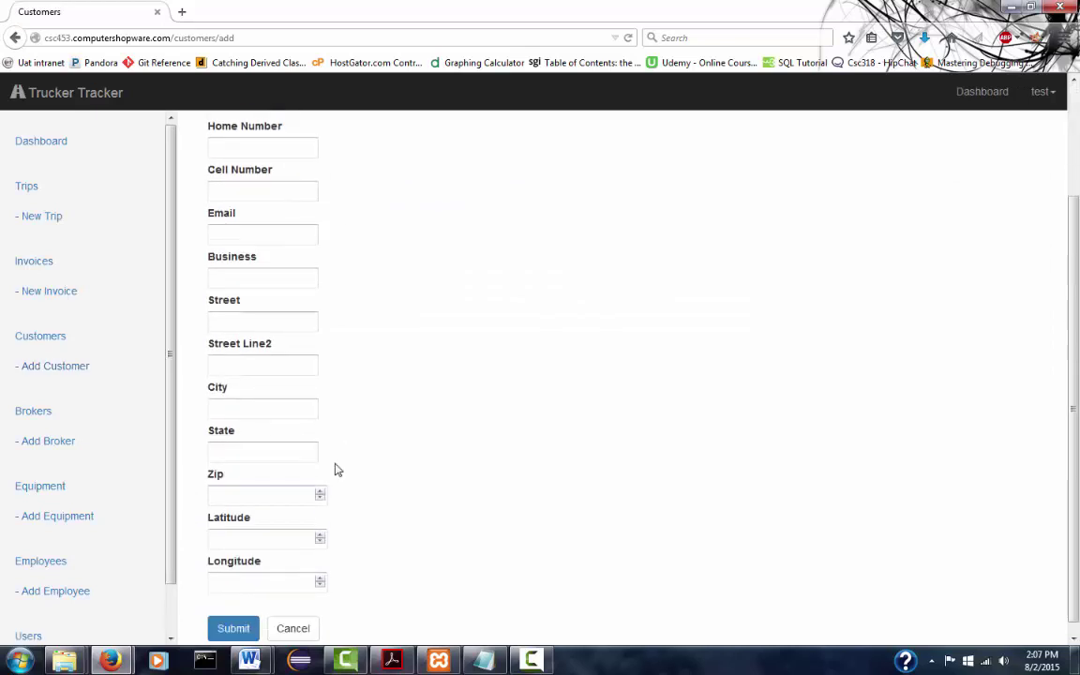
Step: Edit broker 6, Circus LTD Working, so that the contact's last name ends in 3, and submit the form
left_click(79, 411)
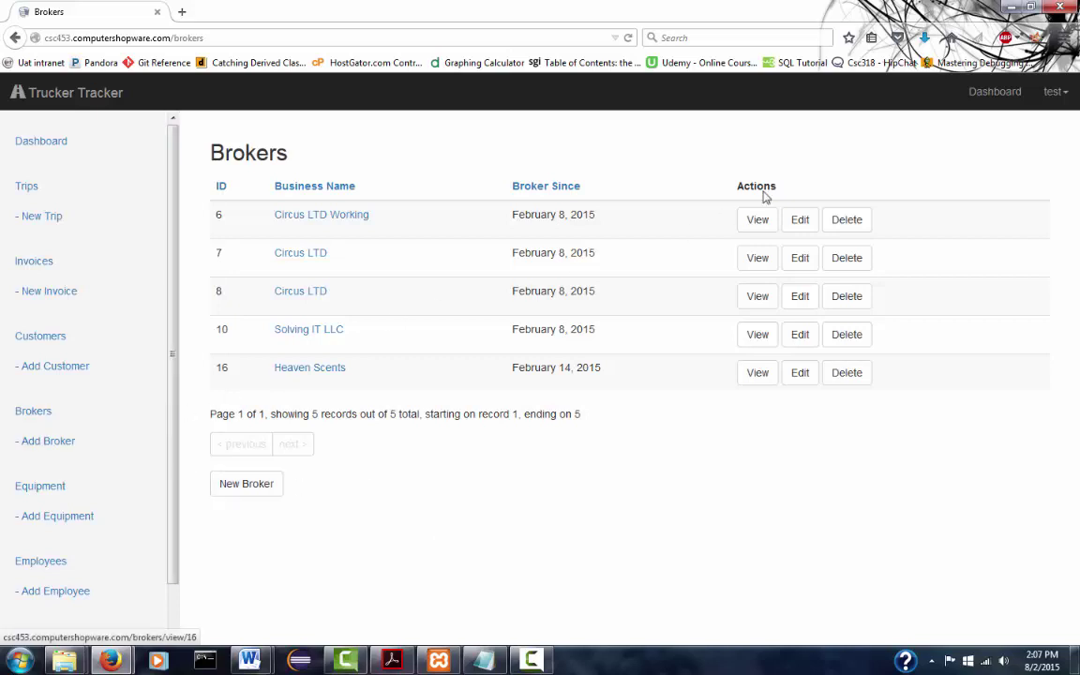
left_click(761, 223)
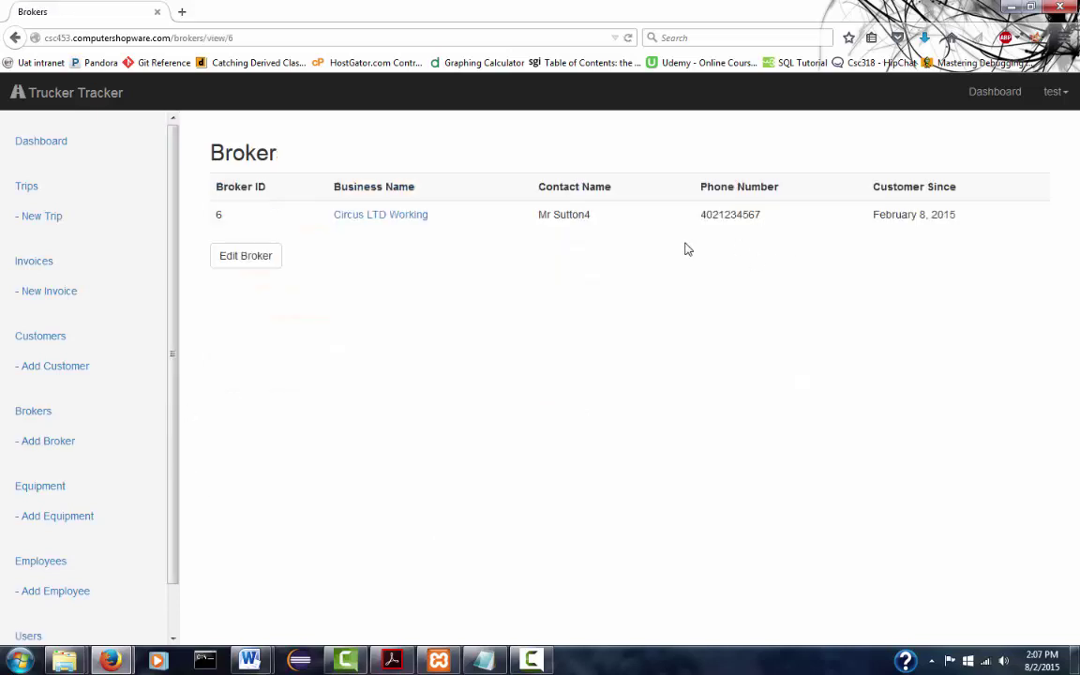
left_click(249, 262)
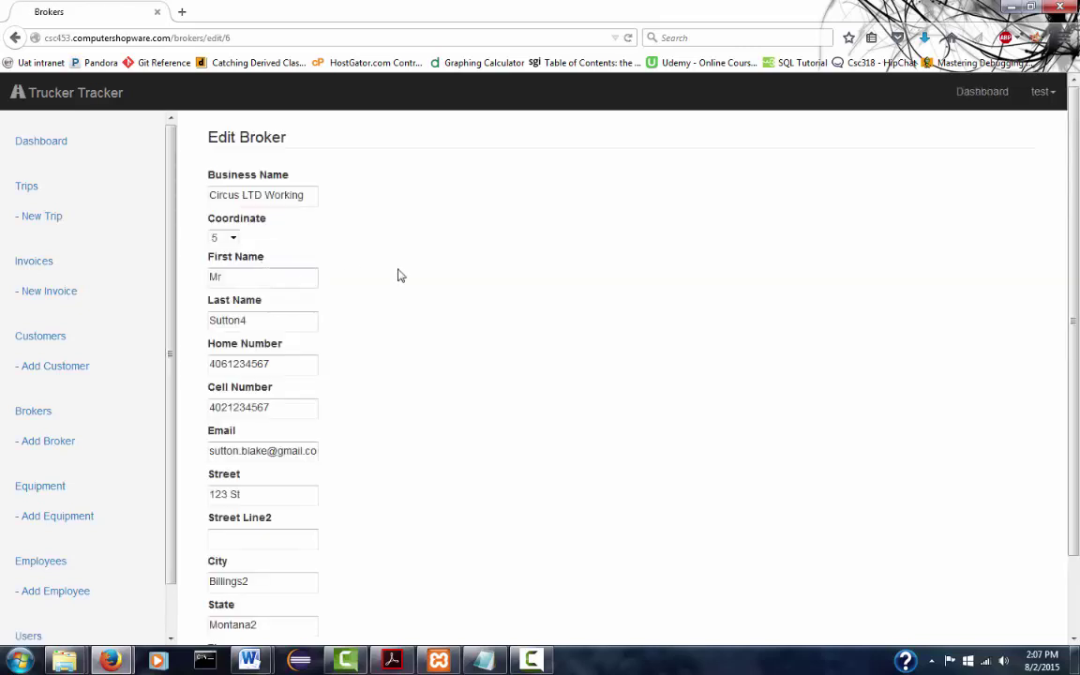
left_click(274, 323)
key("Tab")
scroll(397, 356, "down", 2)
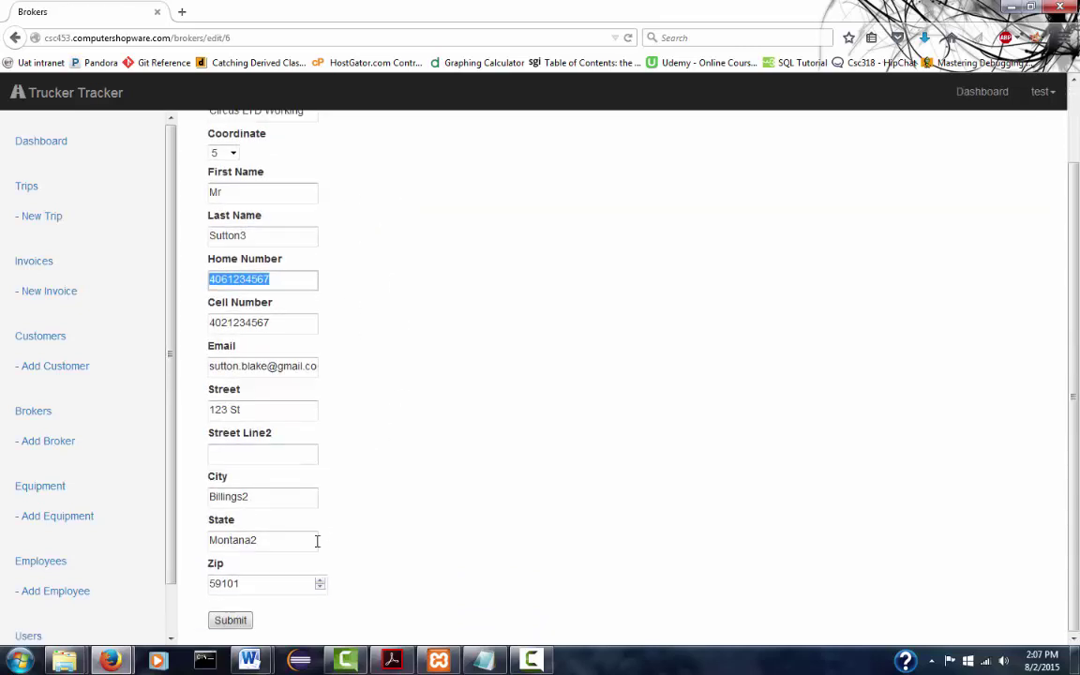
left_click(242, 624)
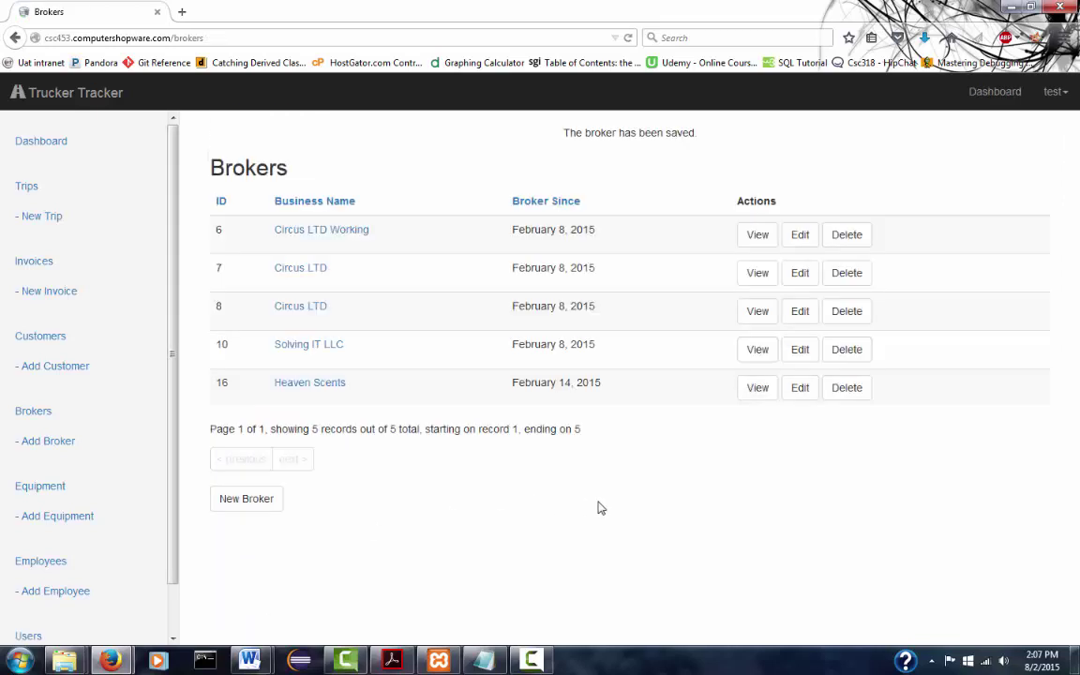
Step: View the Circus LTD Working broker record to check the contact name
left_click(760, 234)
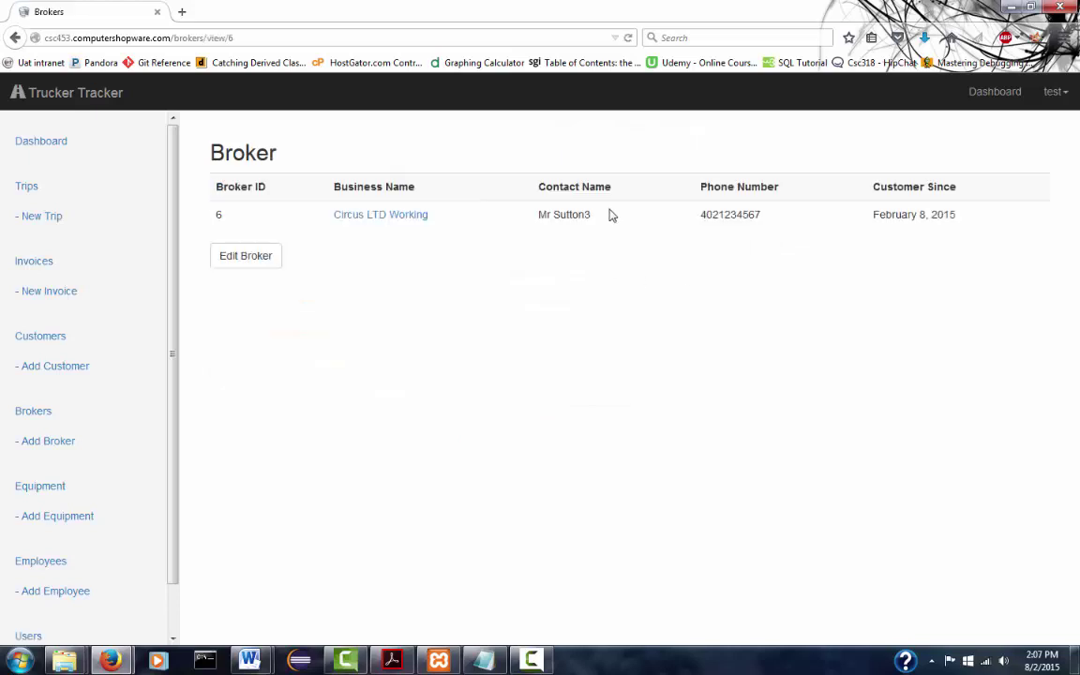
left_click_drag(600, 215, 550, 217)
left_click(526, 283)
Step: Open the details of the Ford Super Trucker in the equipment list
left_click(30, 489)
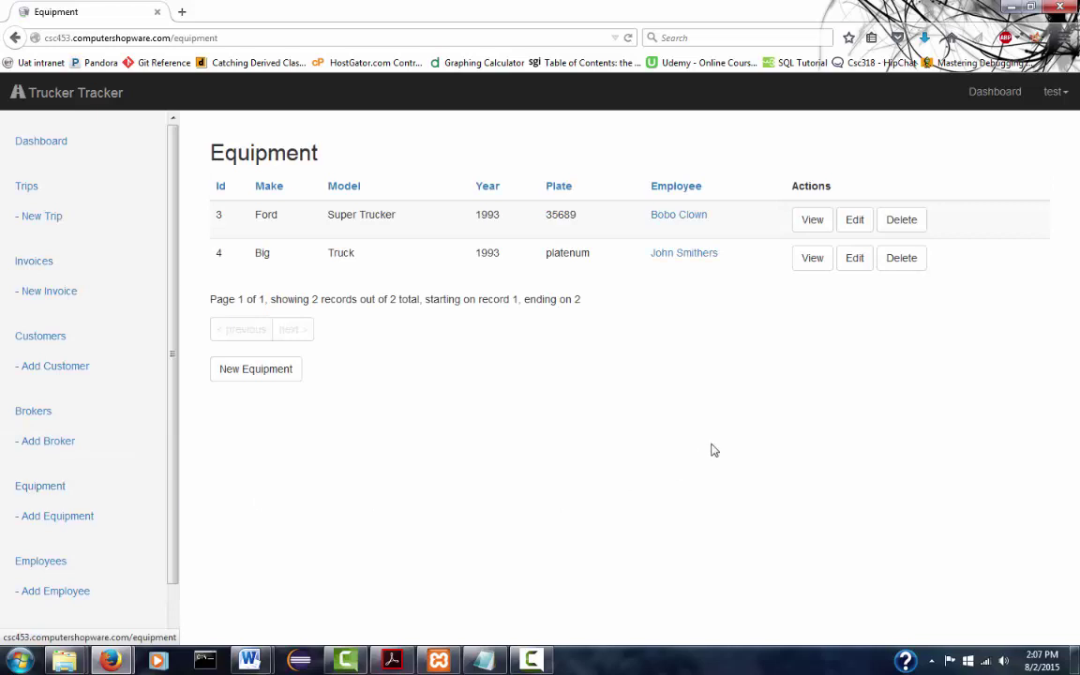
left_click(823, 221)
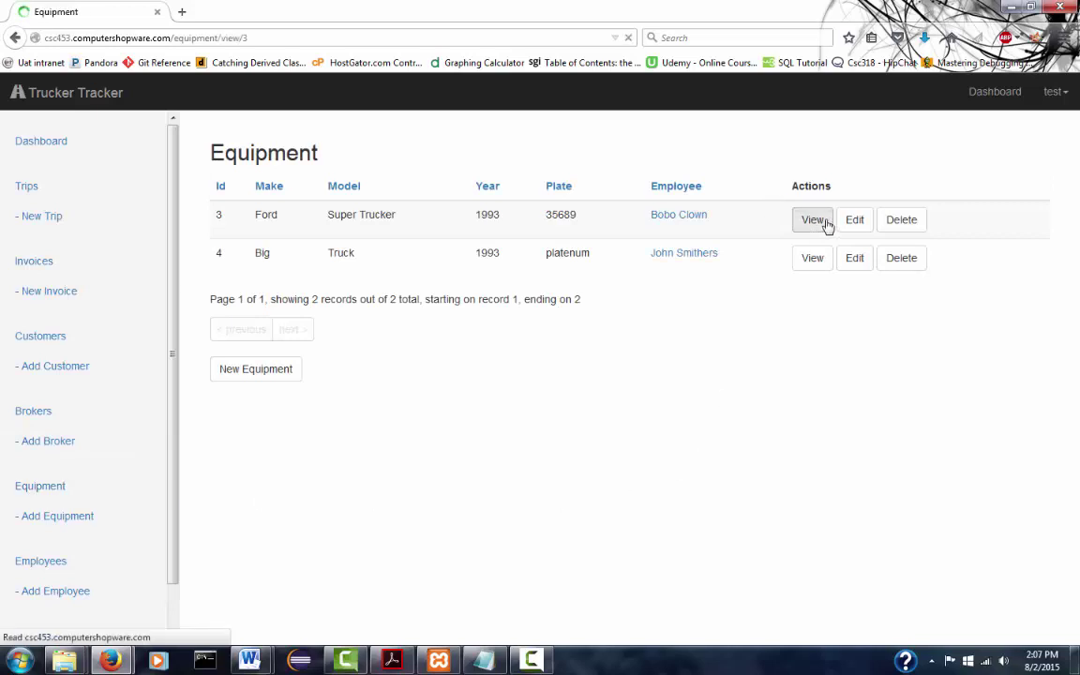
Step: Review the employees list and the users list, checking how the accounts' passwords are stored
left_click(65, 559)
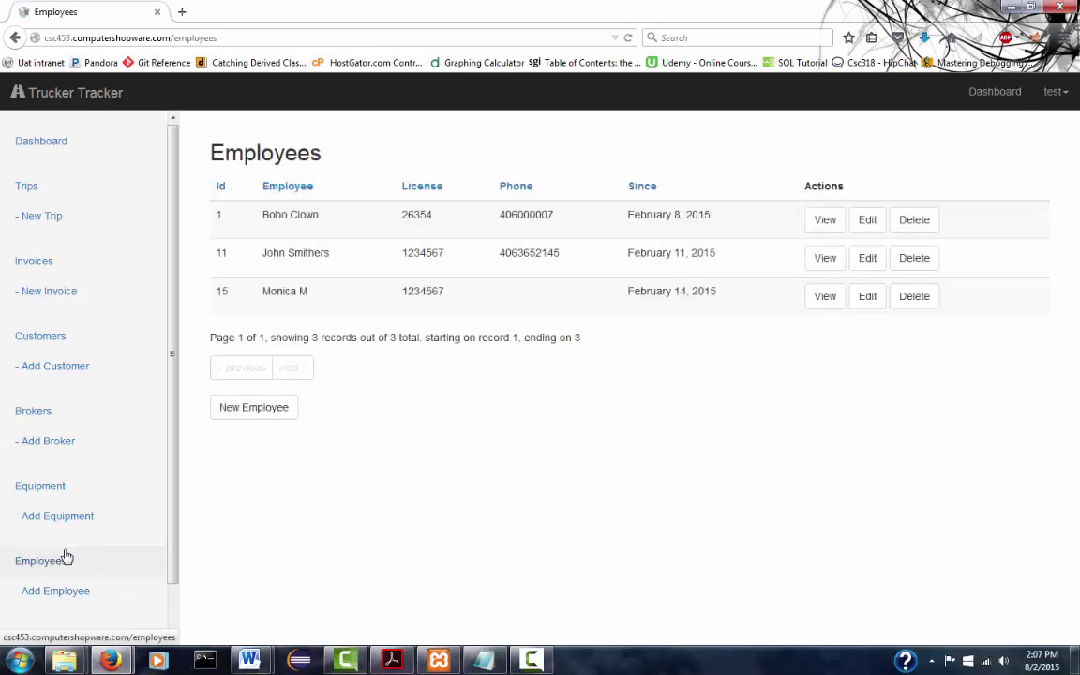
scroll(107, 458, "down", 1)
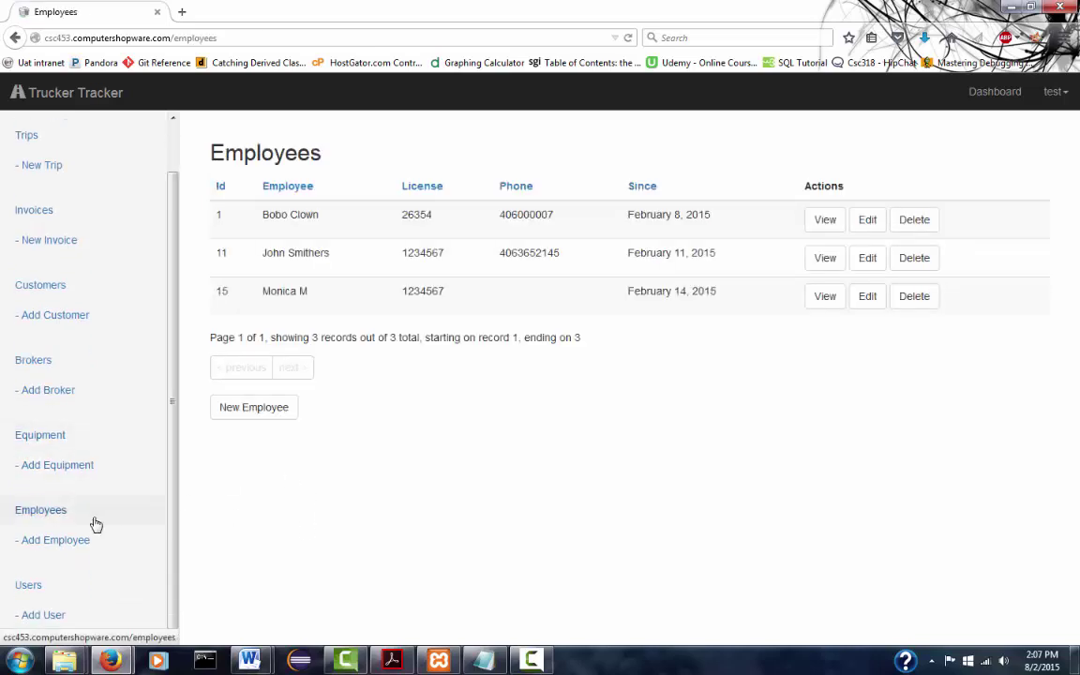
left_click(101, 584)
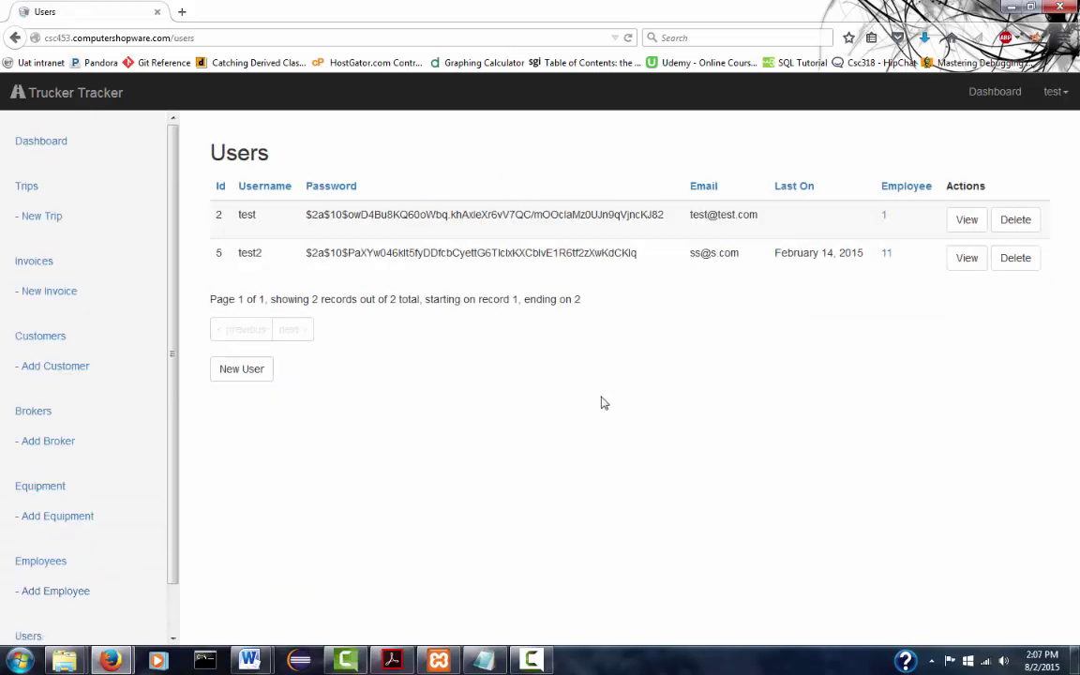
left_click_drag(661, 216, 306, 236)
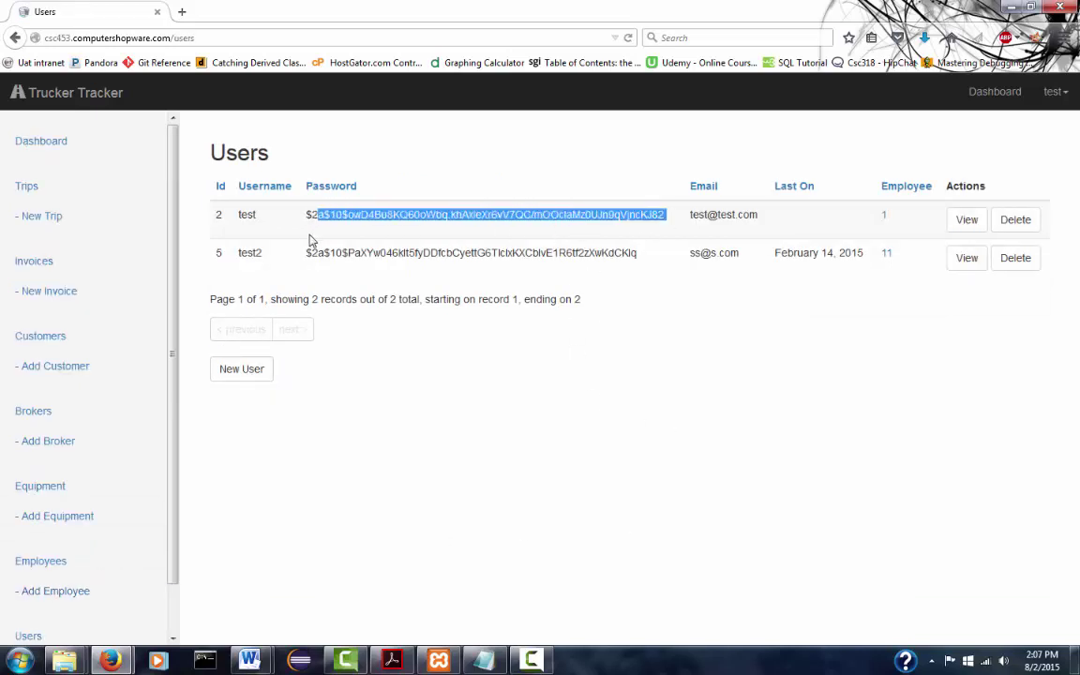
left_click(301, 266)
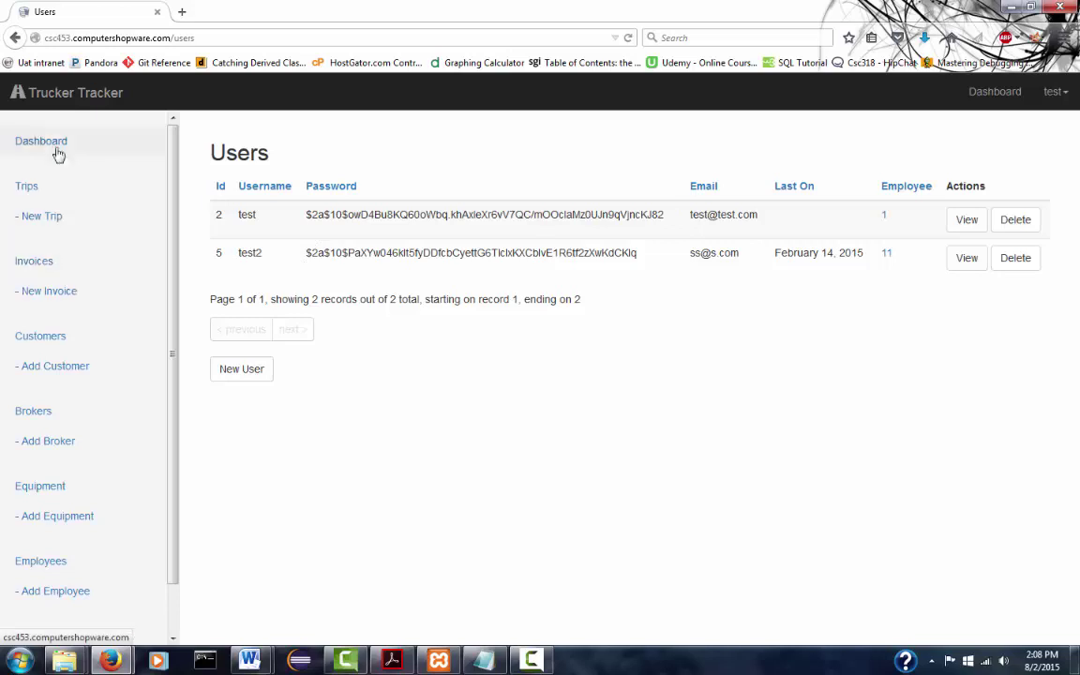
Step: Return to the dashboard and log out of the test account
left_click(27, 143)
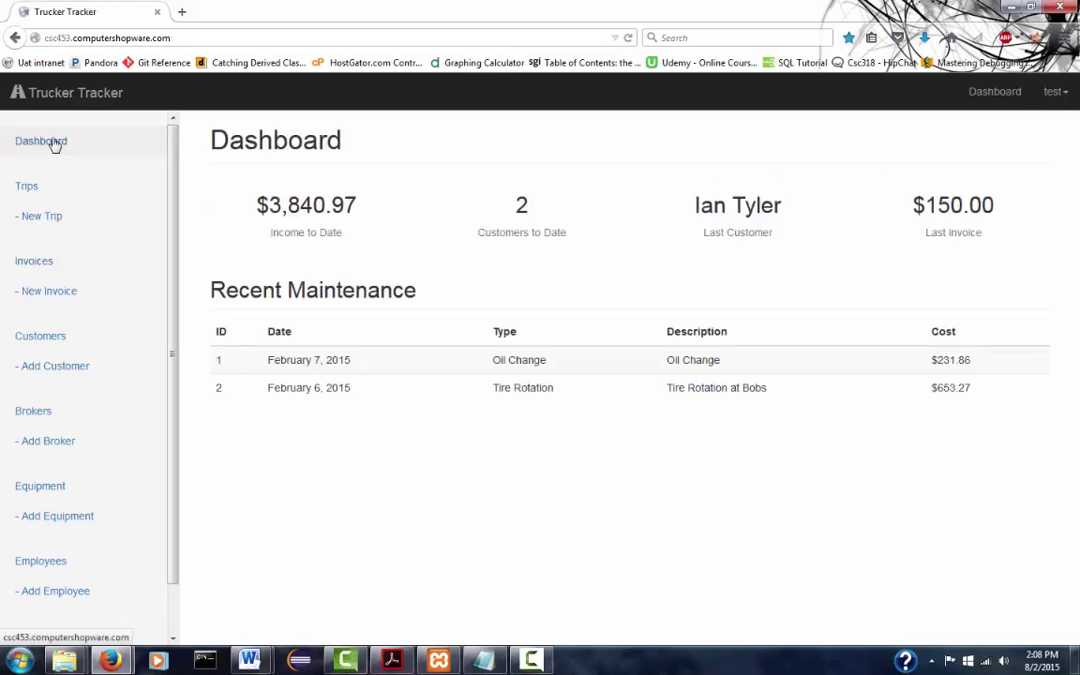
left_click(1054, 92)
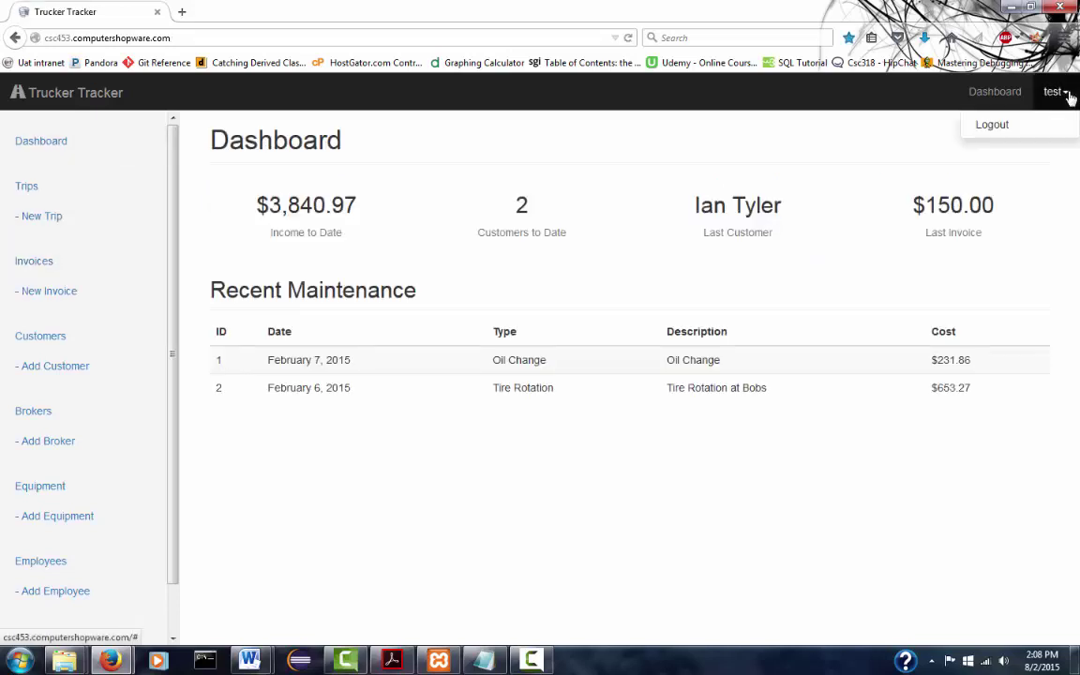
left_click(992, 125)
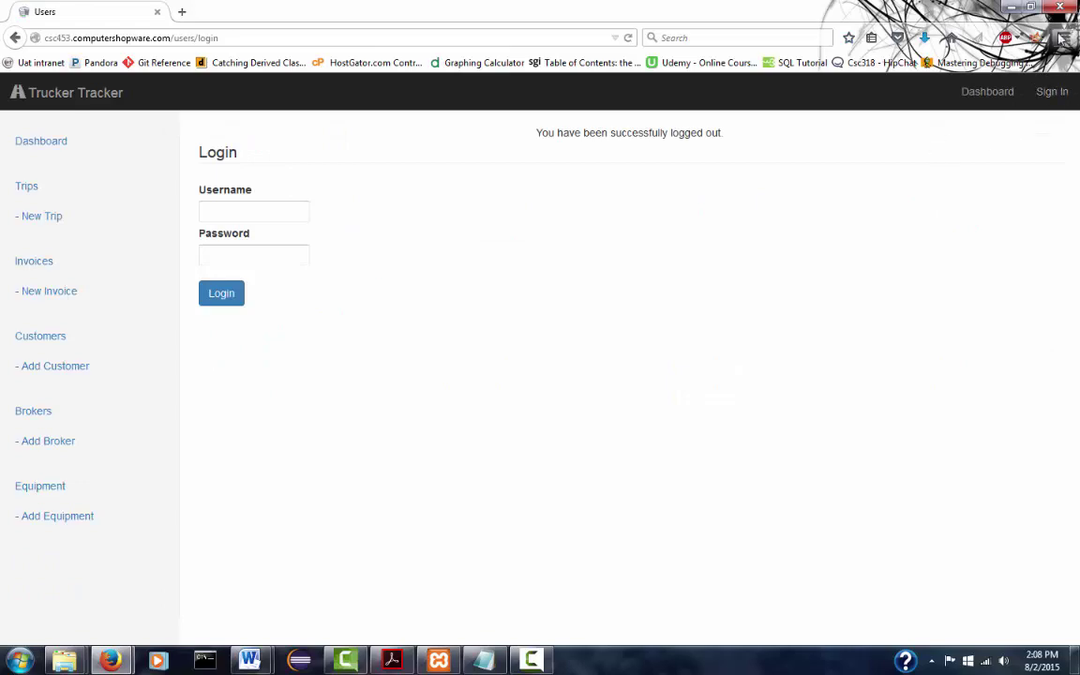
Step: Shrink the browser window to phone width and look through the collapsed navigation's Trips and Invoices entries
double_click(945, 11)
left_click_drag(541, 175, 314, 131)
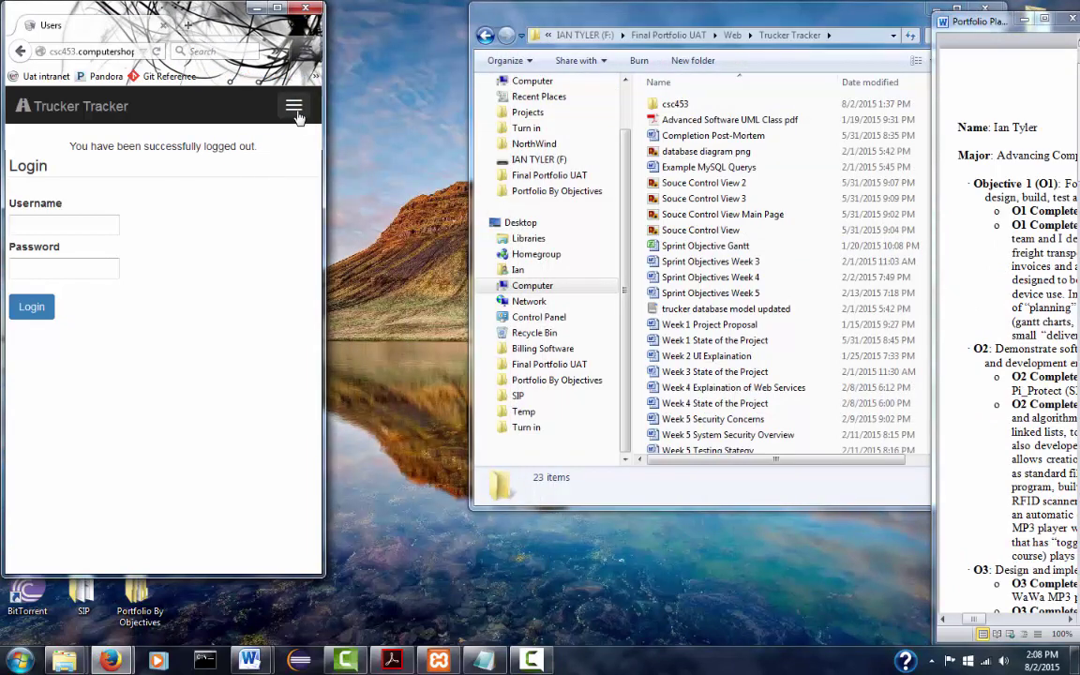
left_click(293, 106)
left_click(38, 183)
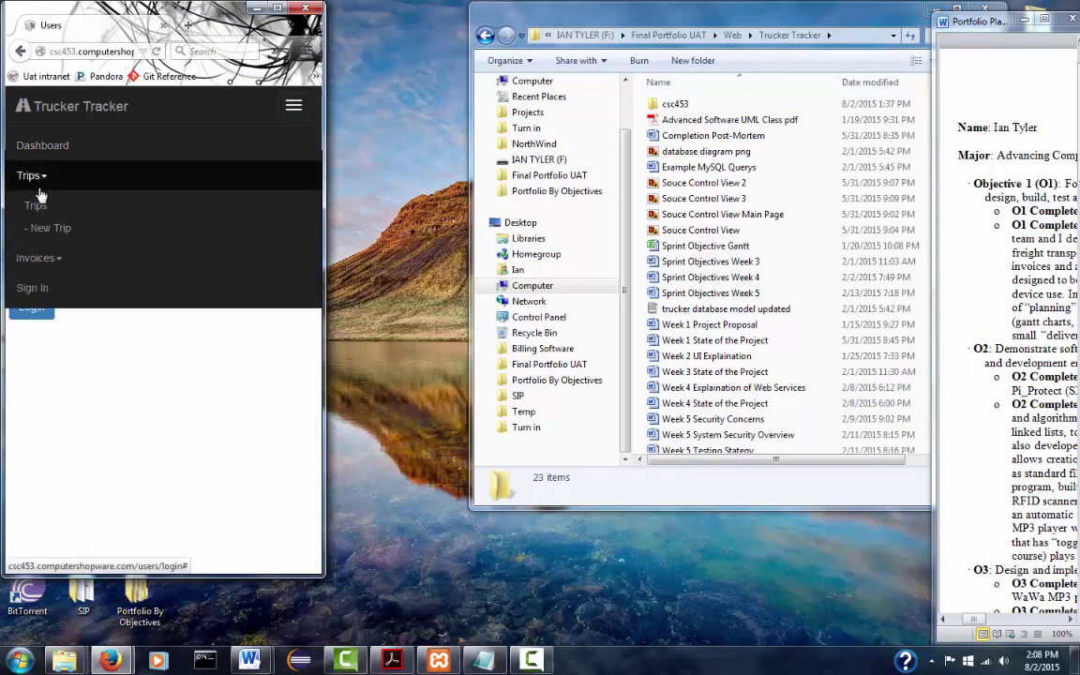
left_click(41, 258)
left_click(34, 288)
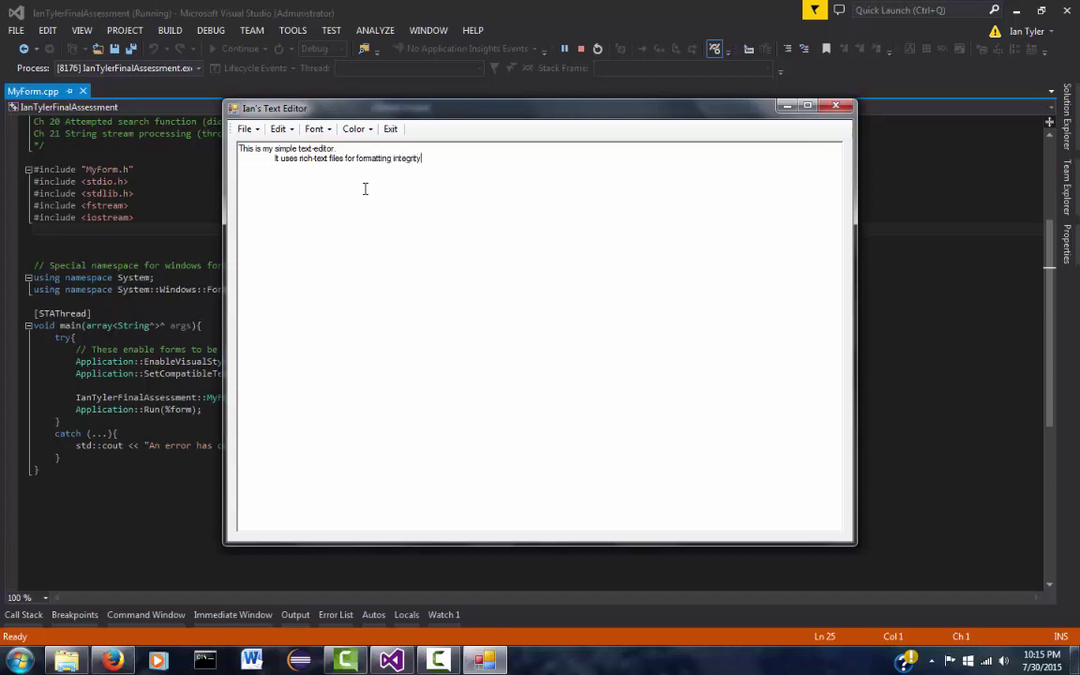
Step: In the simple text editor, change the first line to a serif font and the second line to a larger sans-serif font
left_click_drag(334, 149, 238, 149)
left_click(317, 129)
left_click(337, 147)
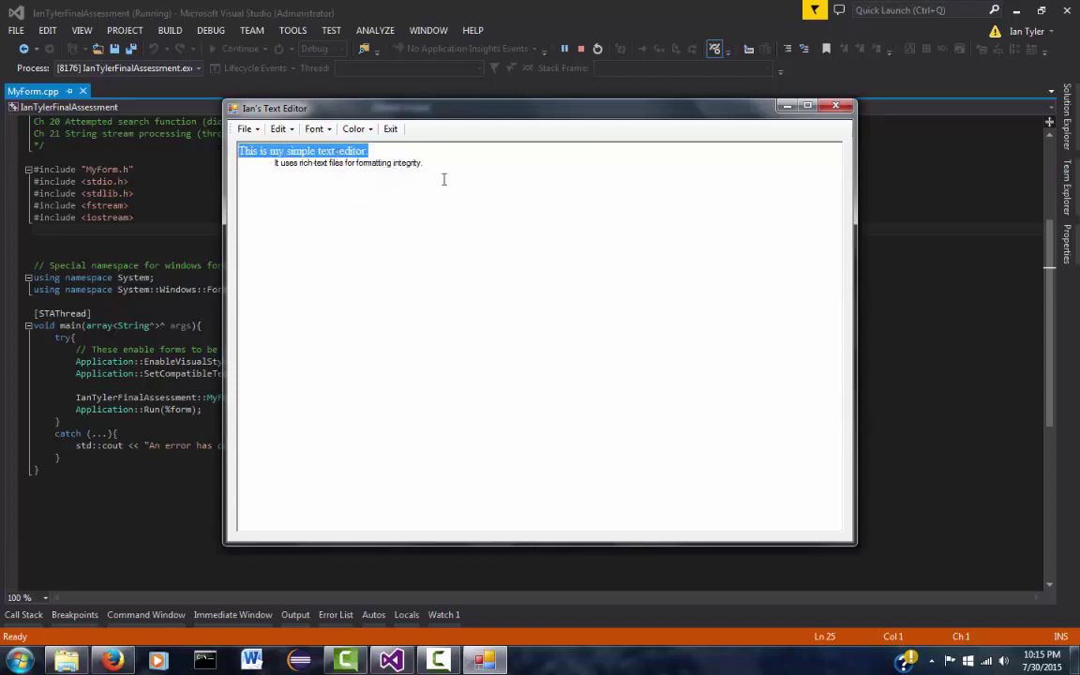
left_click_drag(450, 174, 272, 186)
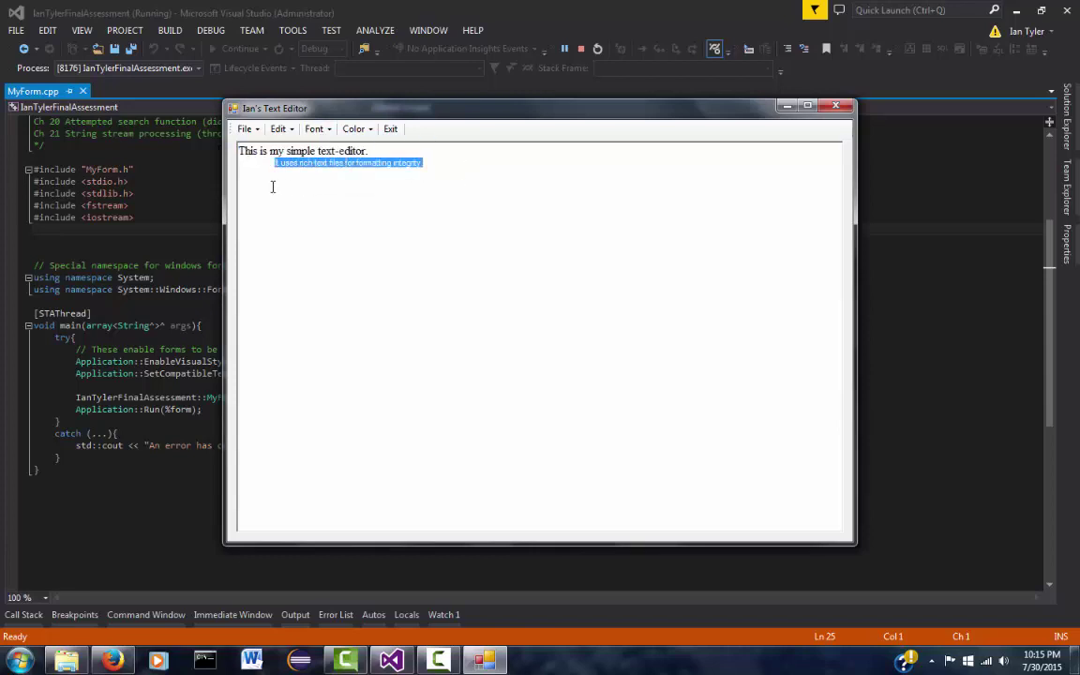
left_click(315, 129)
left_click(342, 181)
left_click(454, 167)
Step: Color the first line of text red and the second line green
left_click_drag(367, 150, 240, 151)
left_click(355, 128)
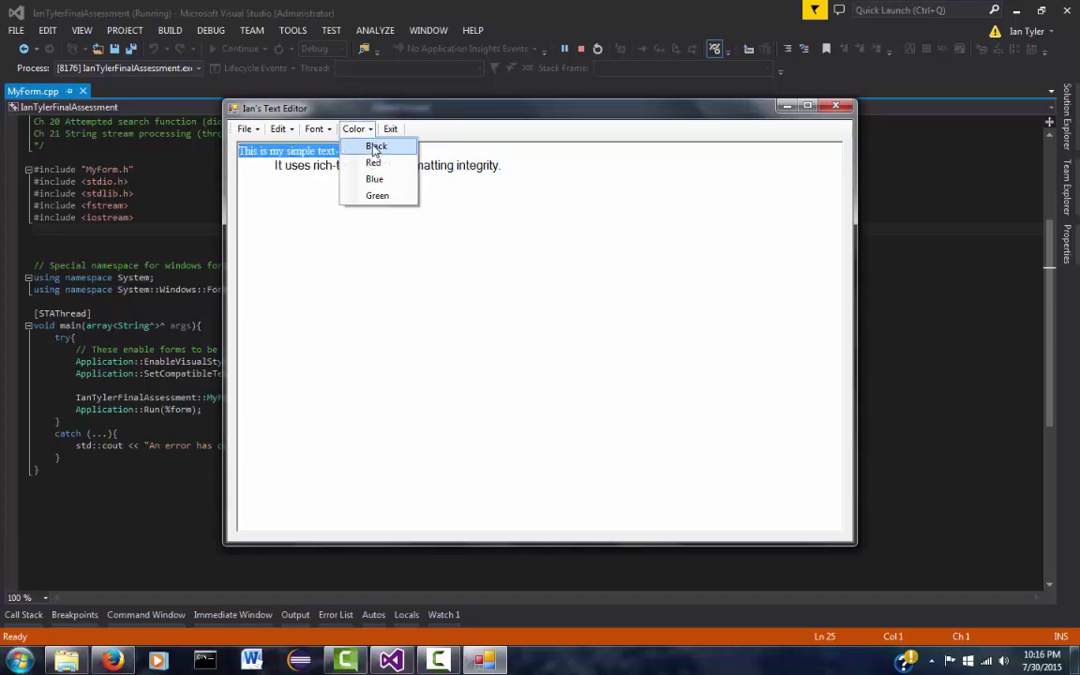
left_click(369, 162)
left_click(520, 169)
left_click_drag(520, 168, 273, 165)
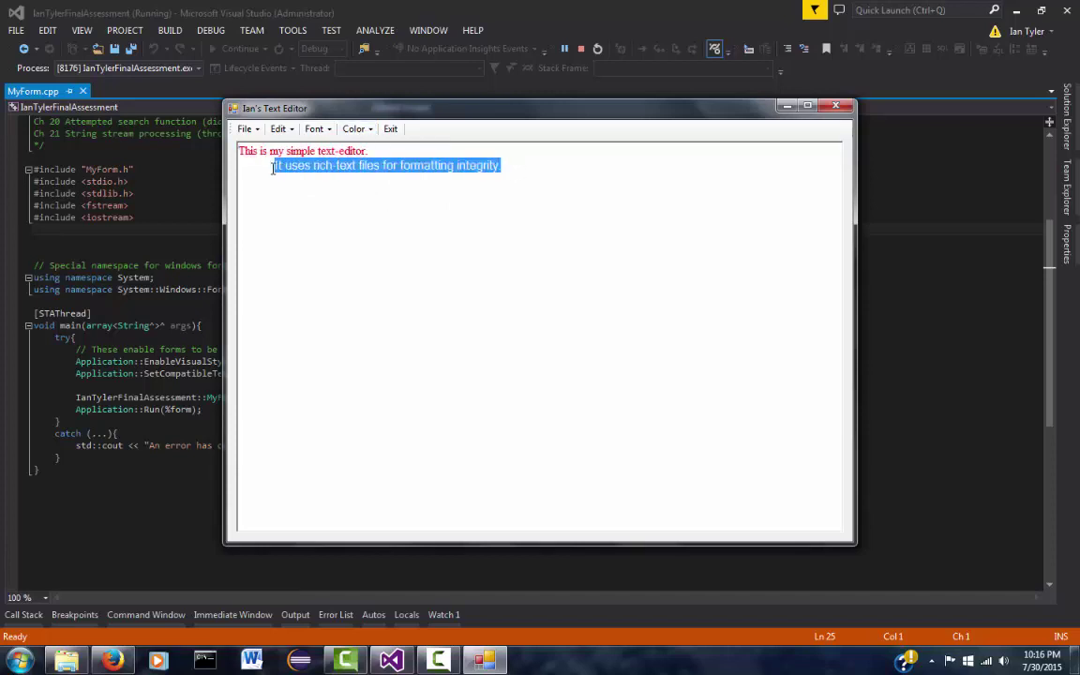
left_click(355, 128)
left_click(375, 195)
left_click(528, 174)
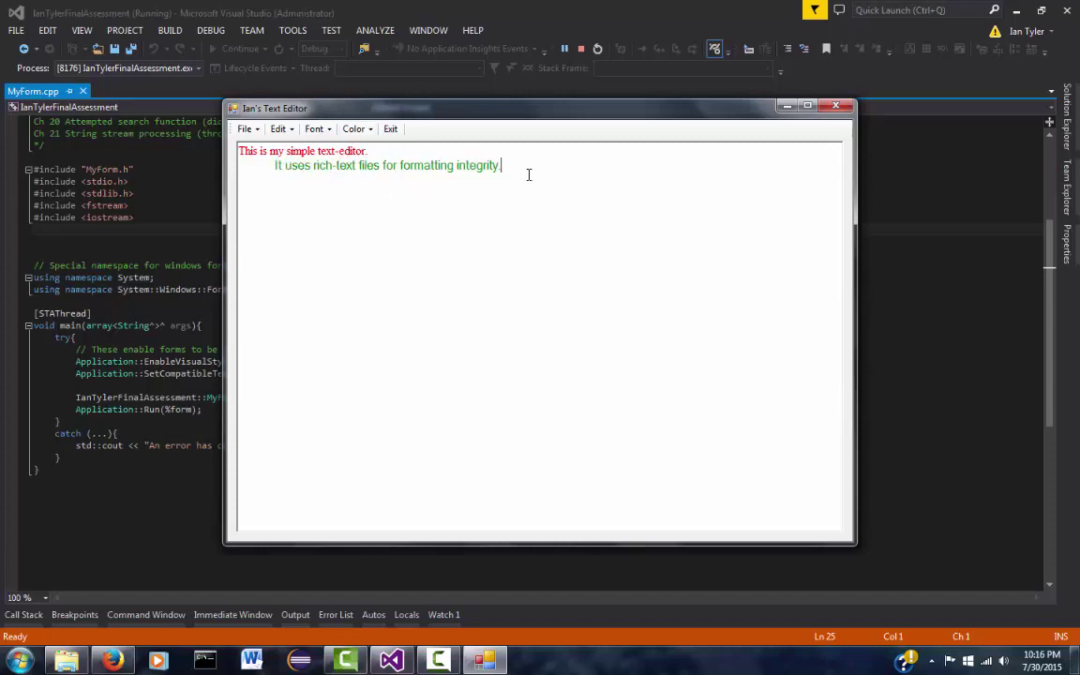
Step: Cut the red first line and paste it back in the same place
left_click_drag(384, 152, 238, 152)
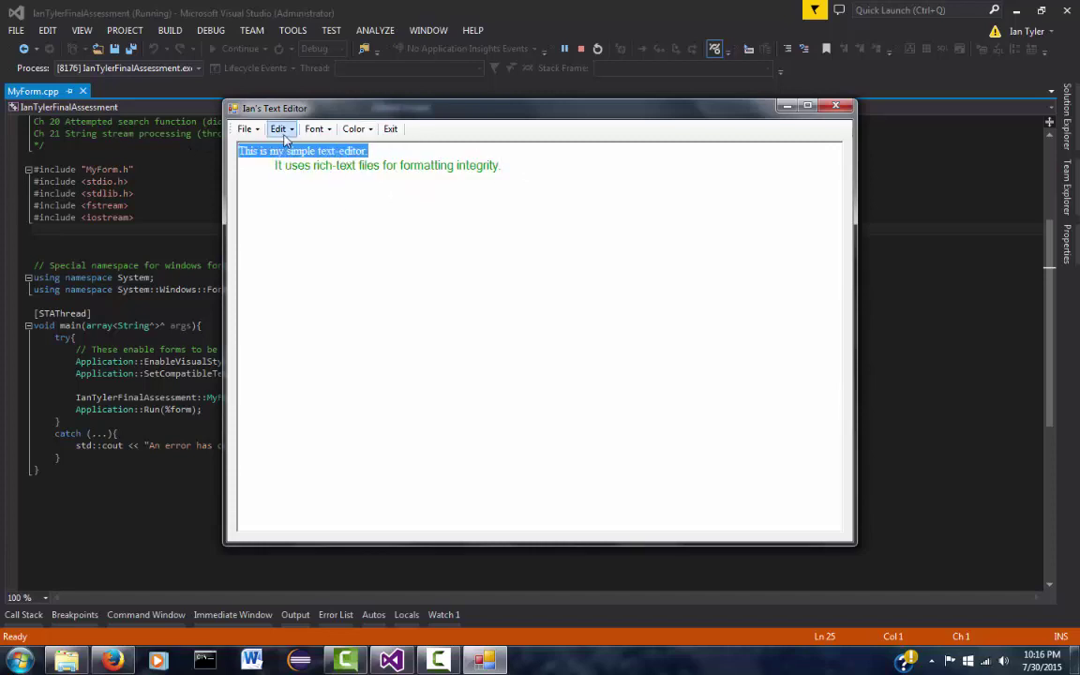
left_click(278, 128)
left_click(327, 179)
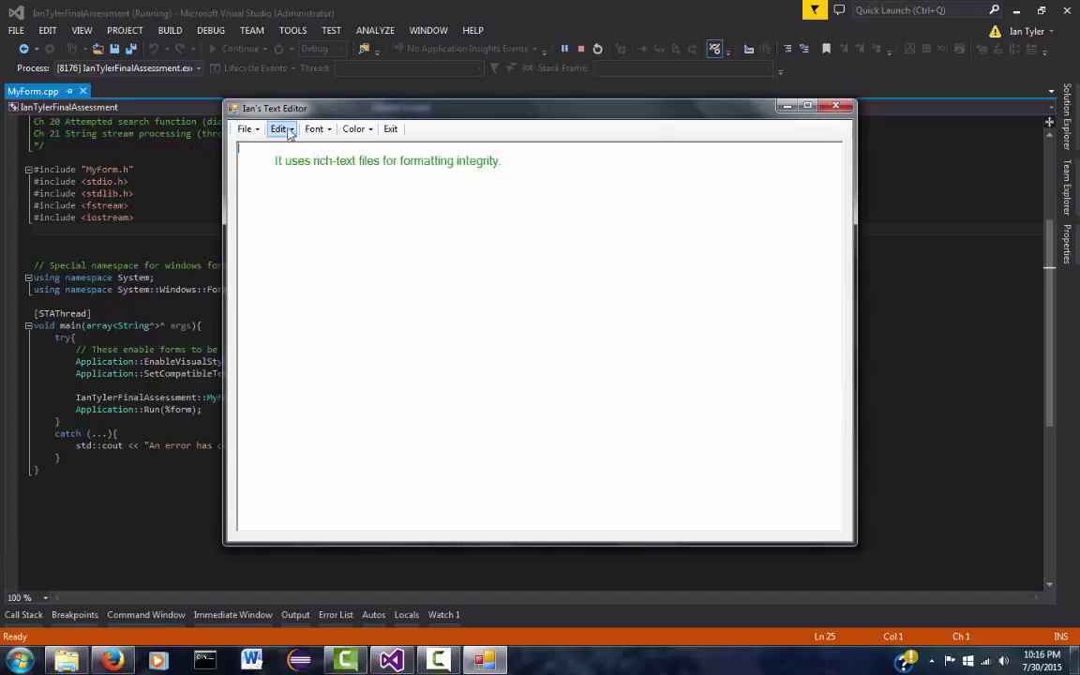
left_click(279, 129)
left_click(304, 212)
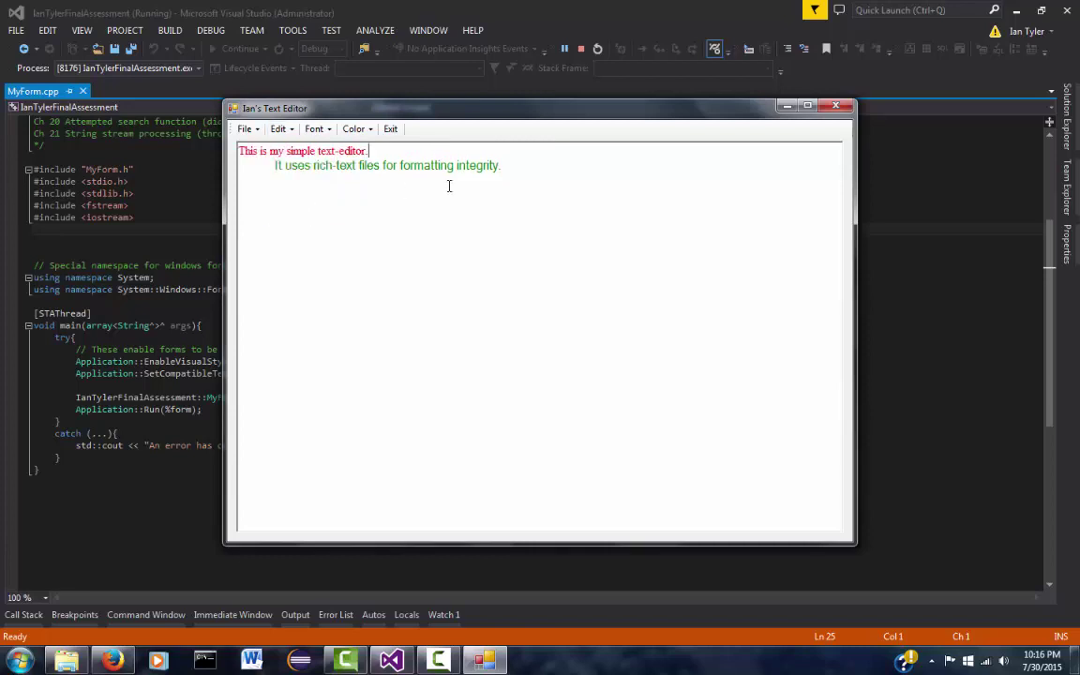
Step: Delete the green second line and undo the deletion
left_click_drag(500, 166, 272, 180)
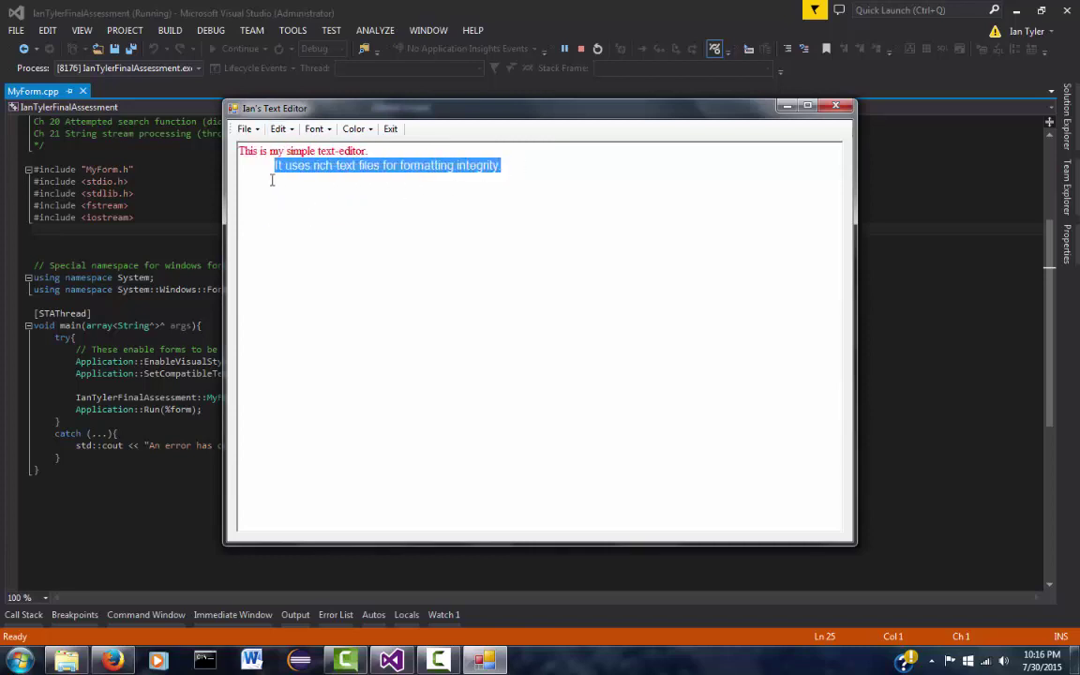
key("Delete")
left_click(278, 128)
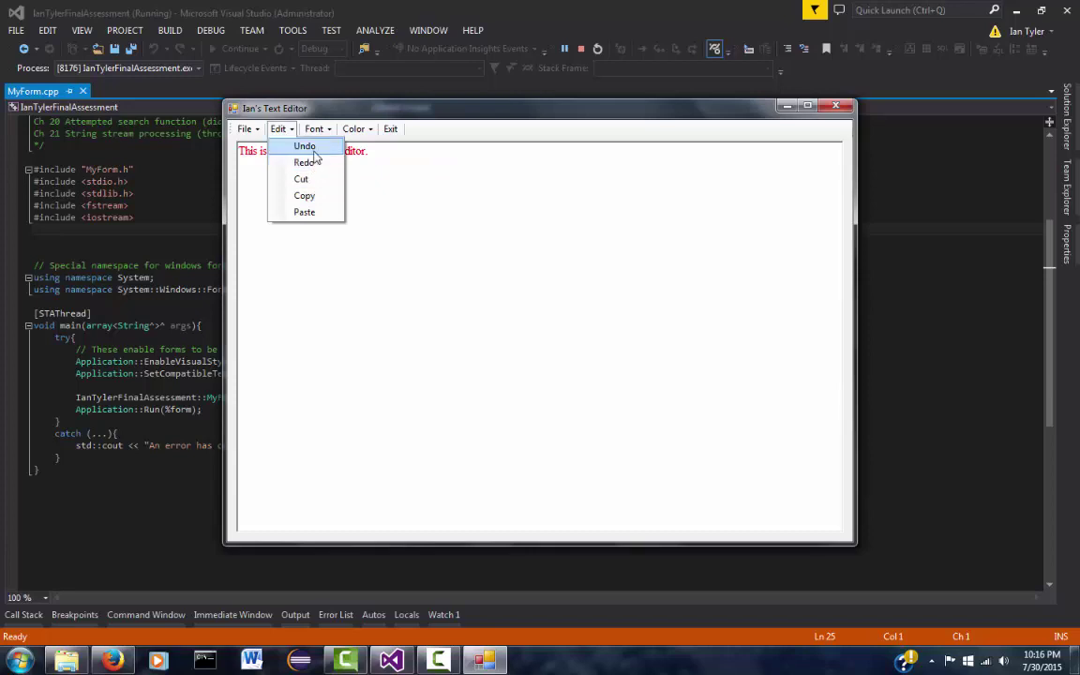
left_click(315, 153)
Step: Redo the deletion of the green line and undo it again
left_click(278, 129)
left_click(302, 163)
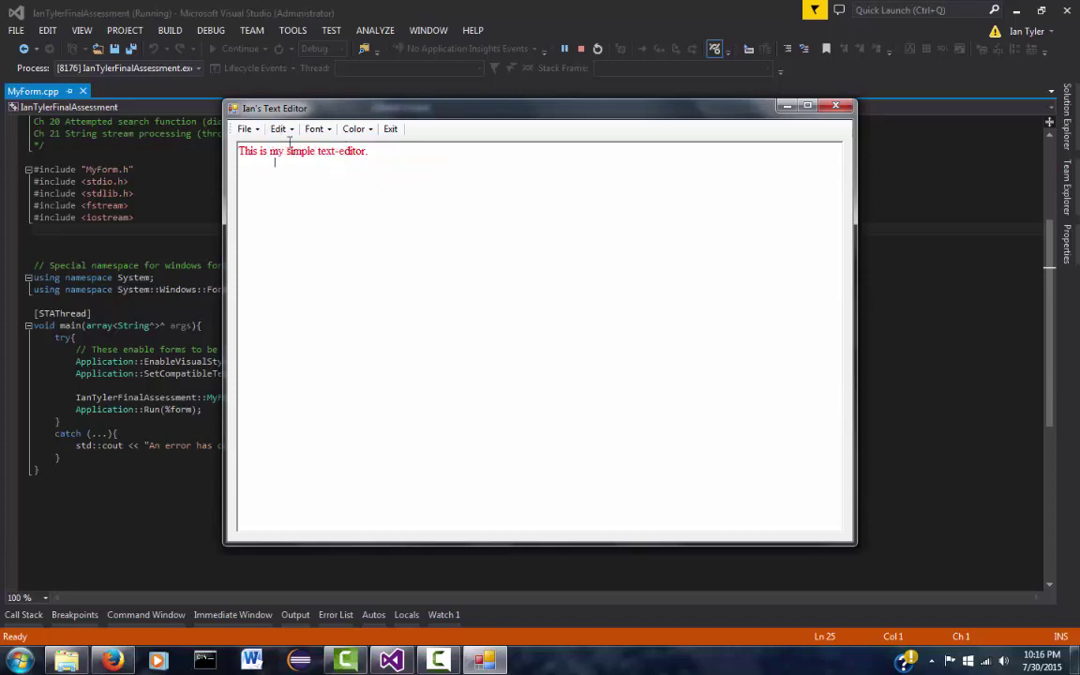
left_click(281, 129)
left_click(304, 146)
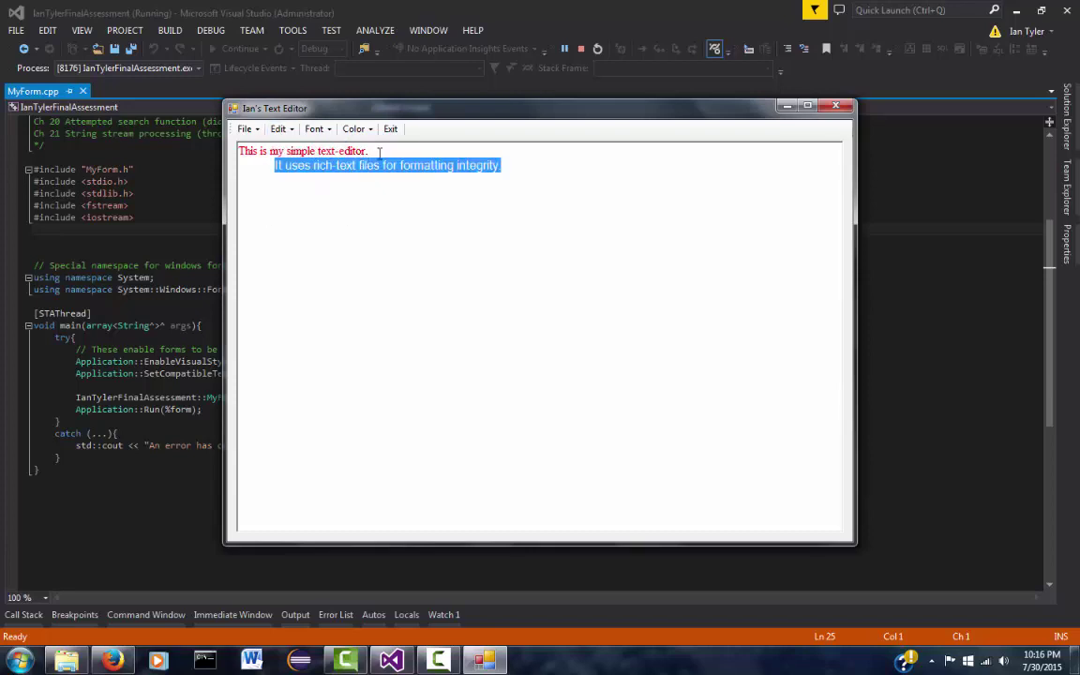
Step: Copy the red first line and paste it on a new line below the green line
left_click_drag(378, 151, 208, 132)
left_click(279, 128)
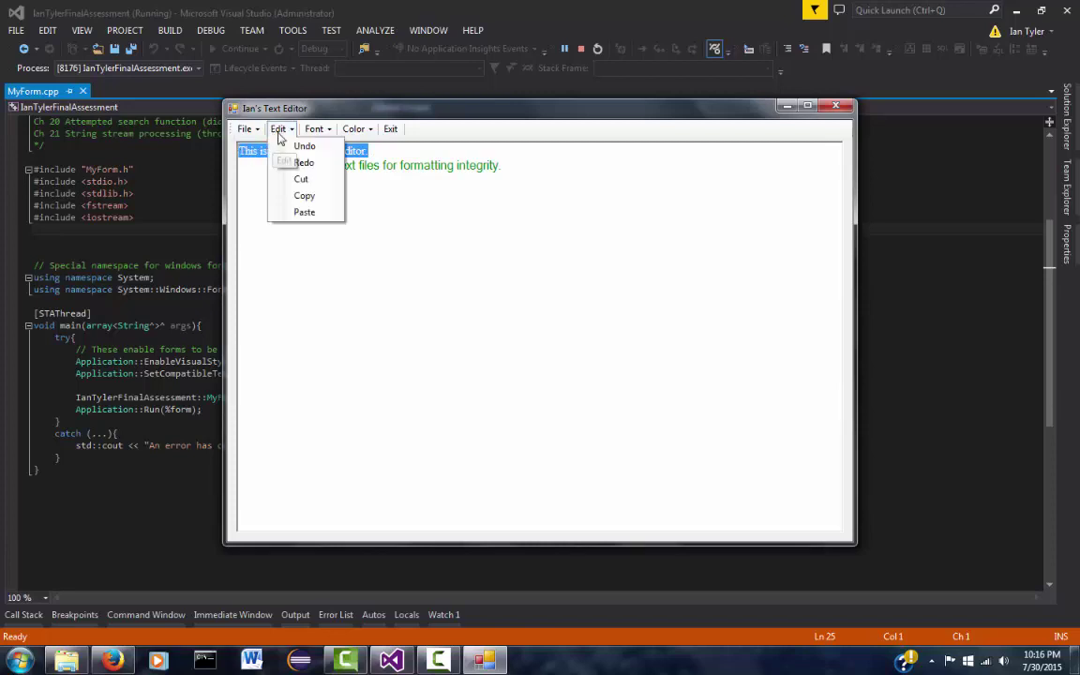
left_click(305, 195)
left_click(440, 167)
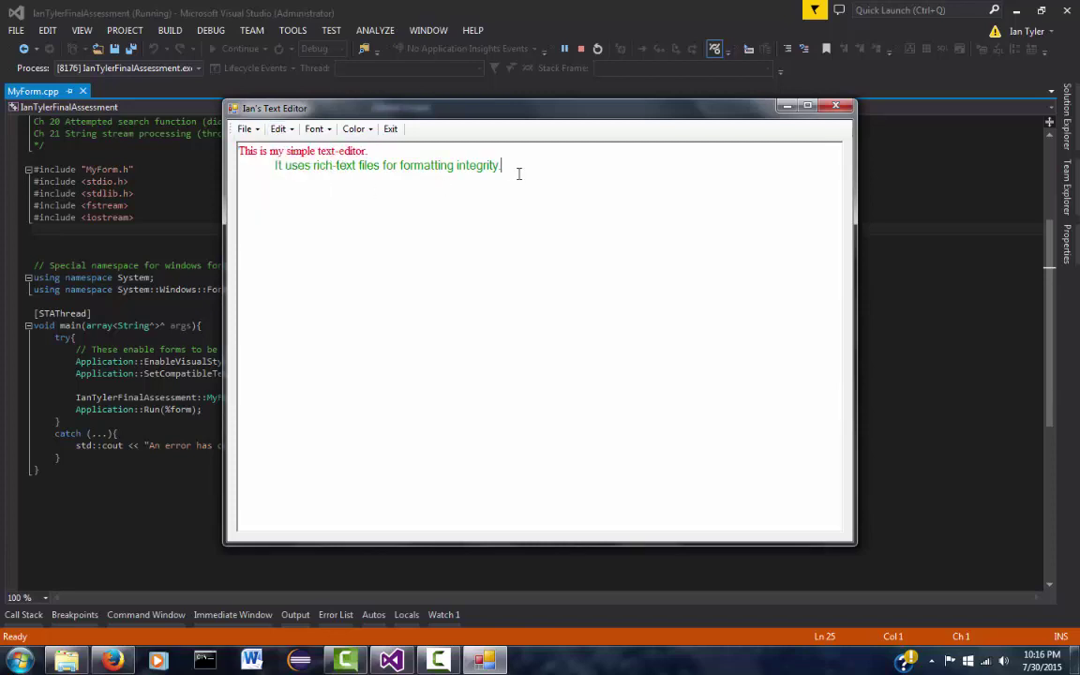
left_click(278, 128)
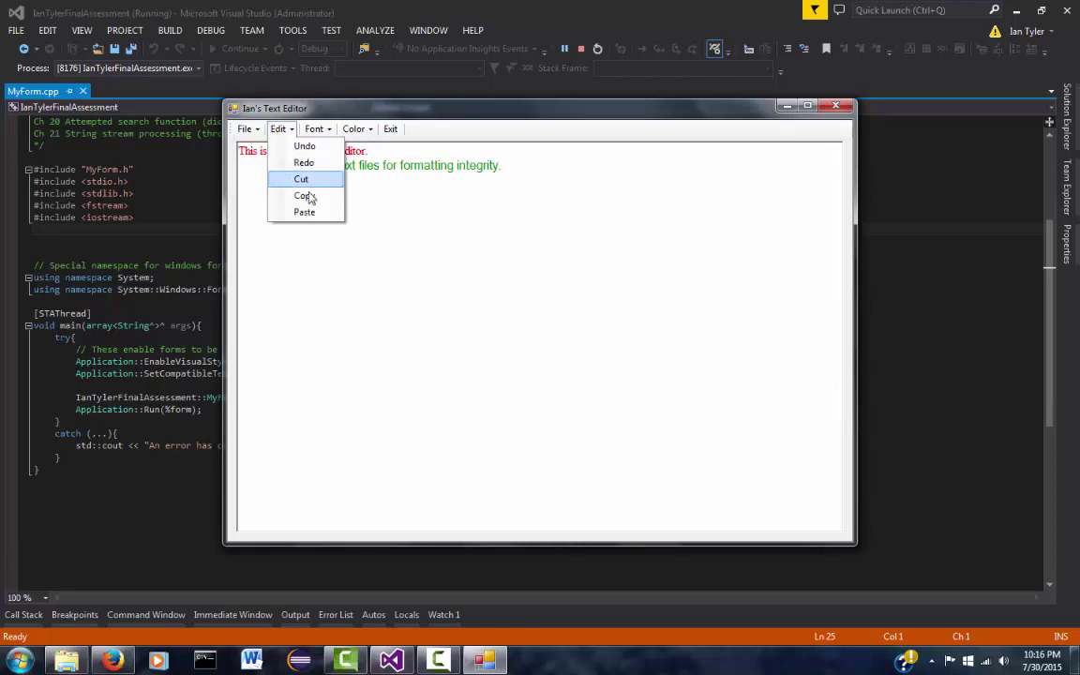
left_click(306, 211)
Step: Save the document to the Desktop as an RTF file with a name starting with A_, and start a new blank document
left_click(247, 131)
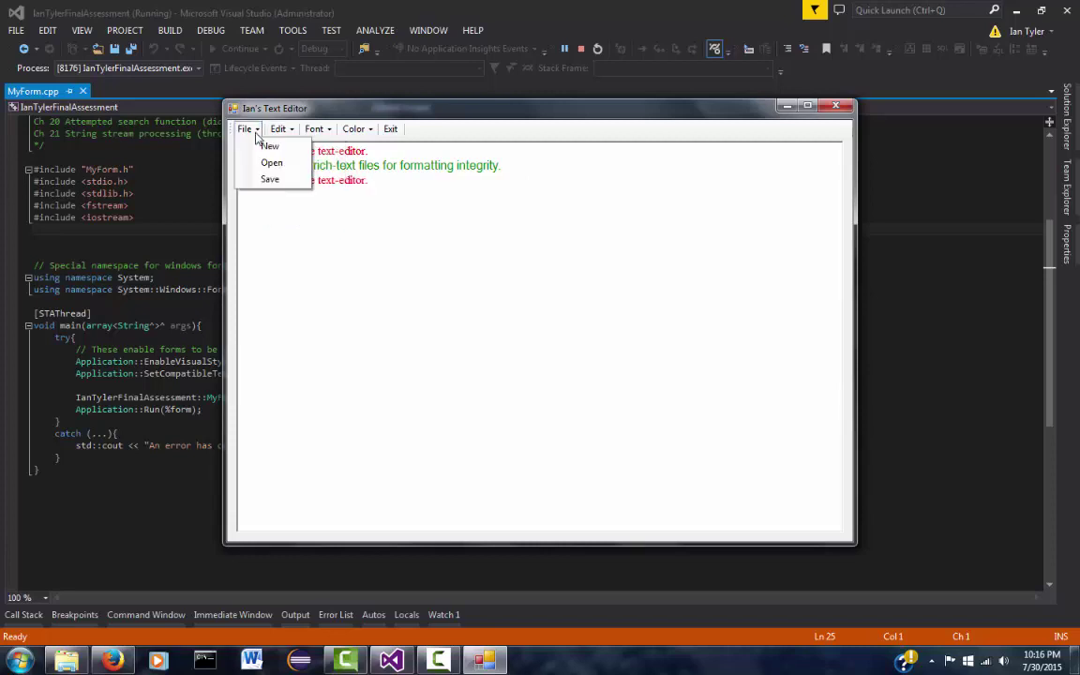
left_click(281, 181)
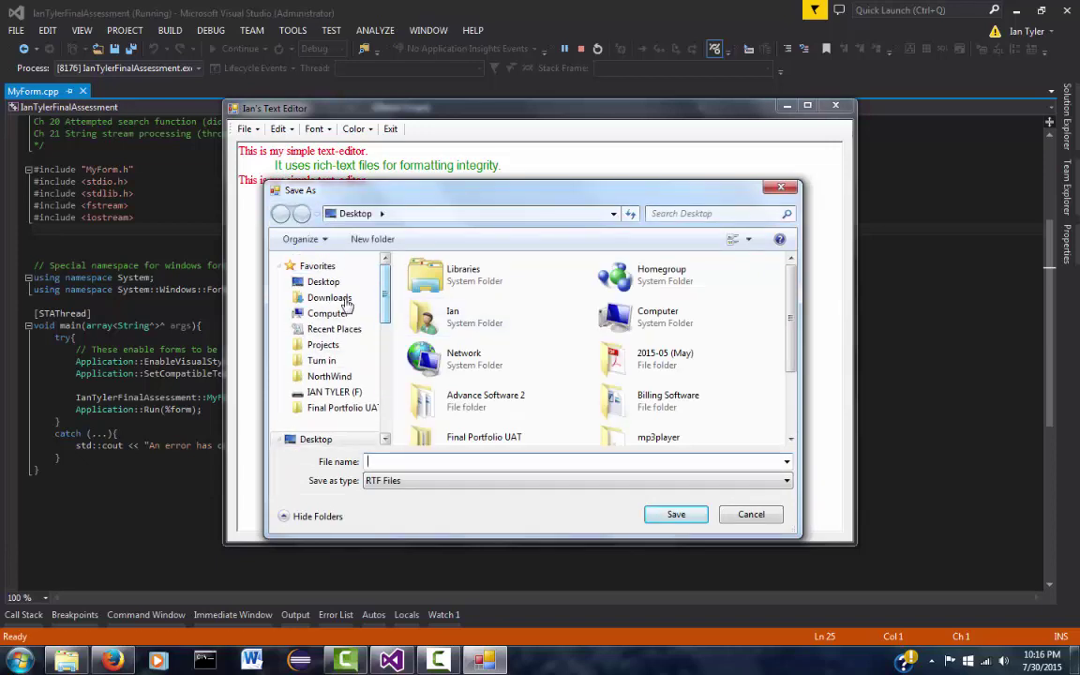
left_click(335, 284)
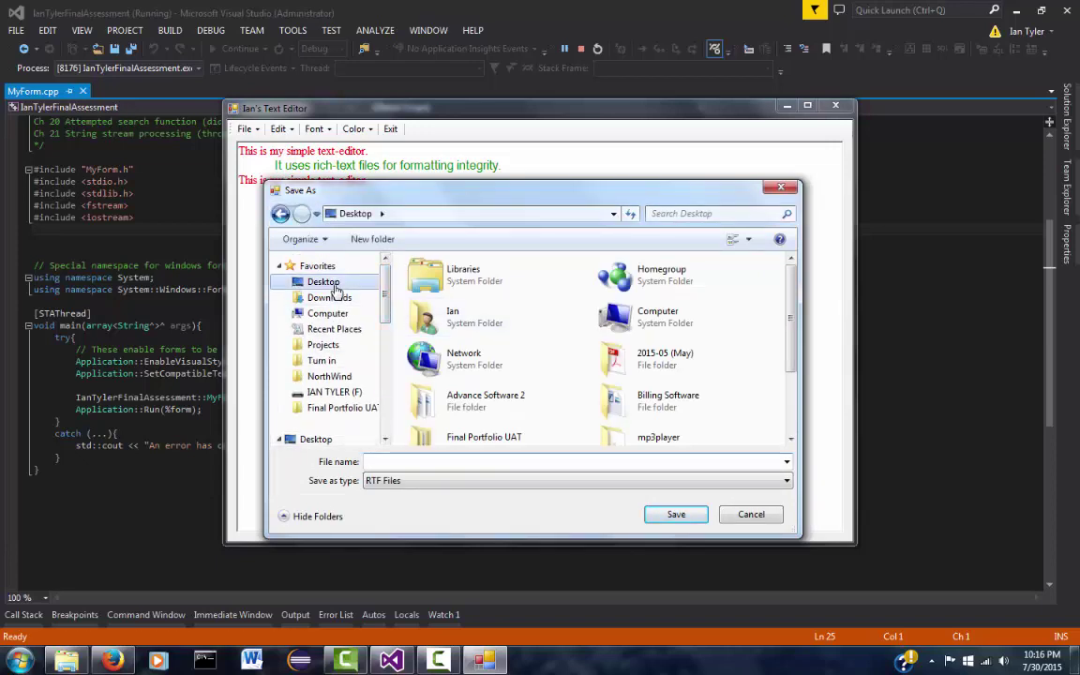
left_click(460, 462)
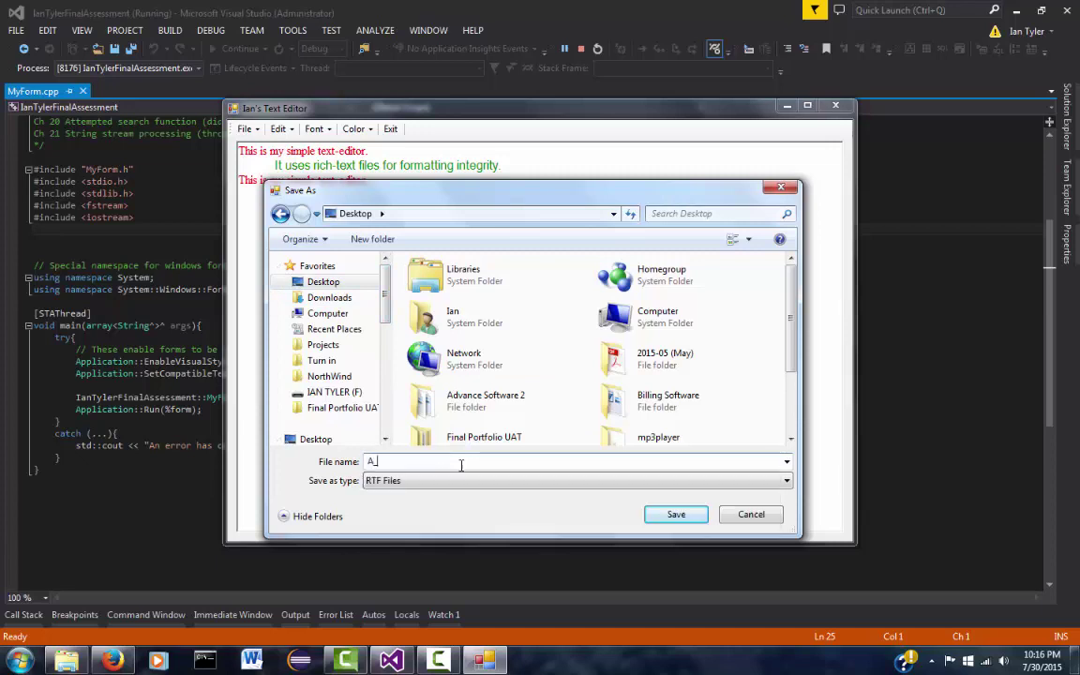
left_click(677, 513)
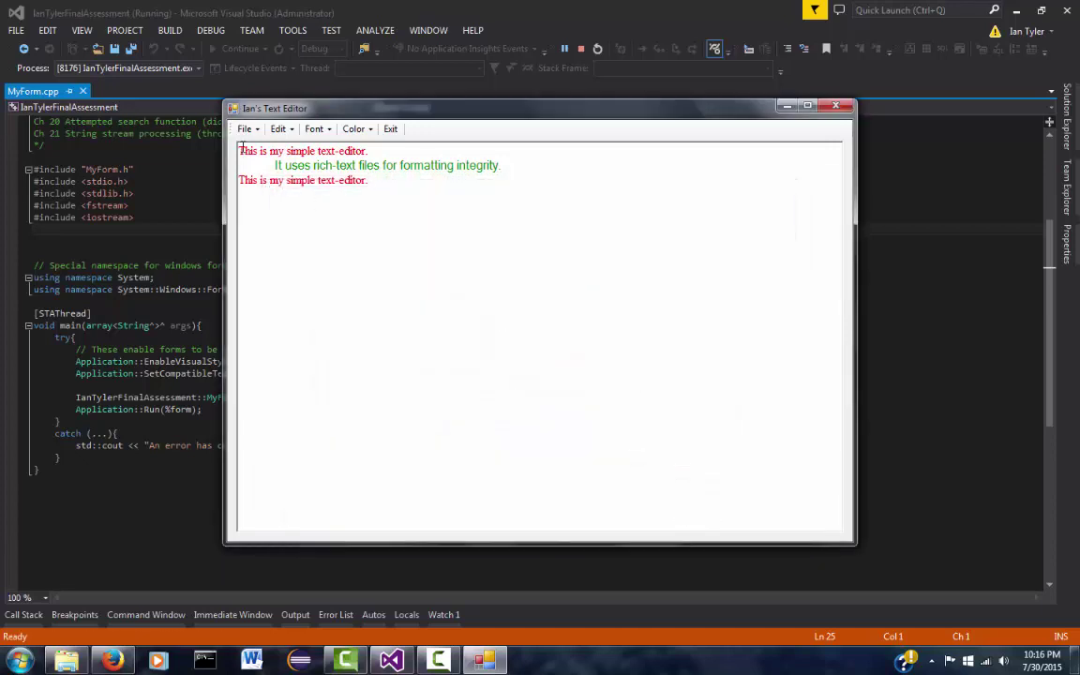
left_click(245, 128)
left_click(268, 147)
Step: Open the saved RTF file from the Desktop to check its formatting, and close the text editor
left_click(245, 128)
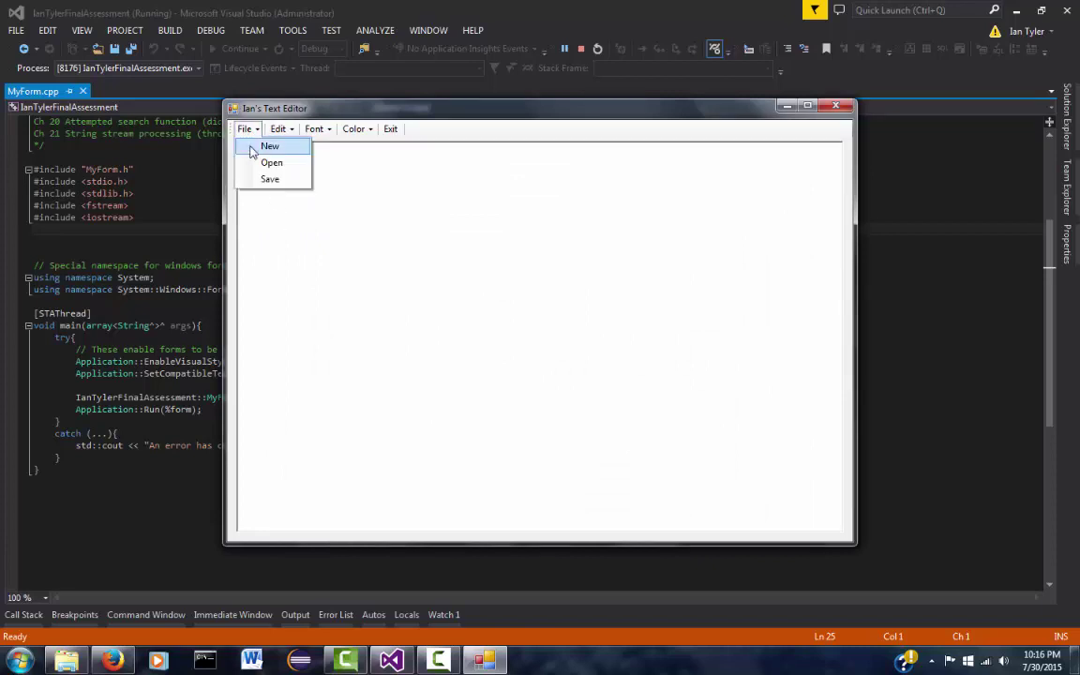
left_click(264, 163)
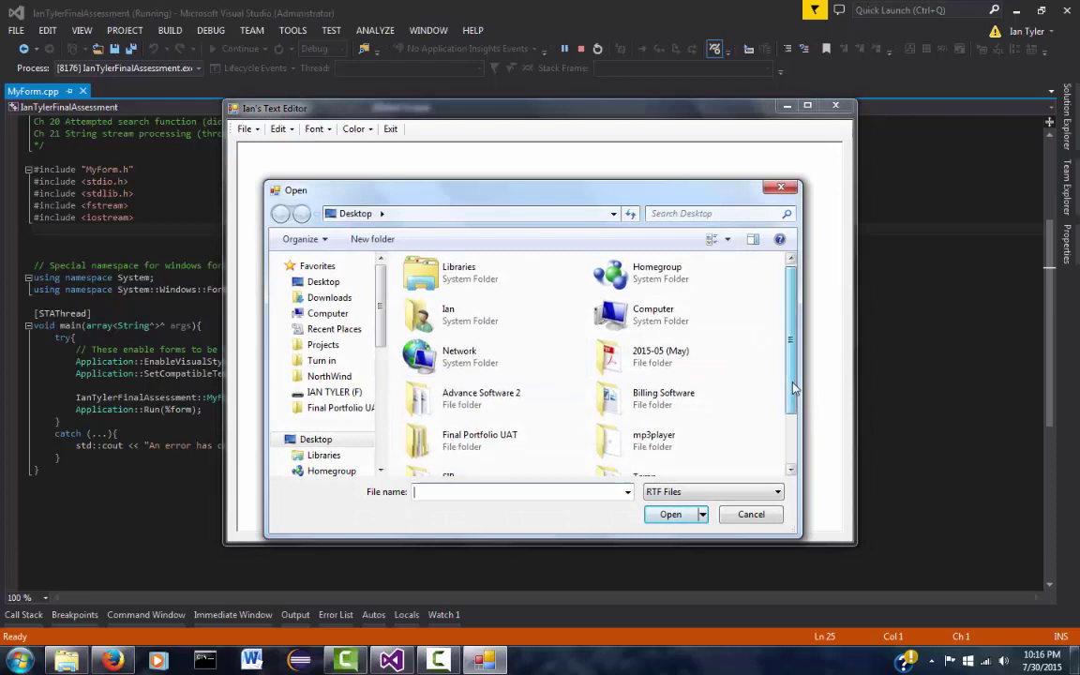
scroll(713, 343, "down", 3)
double_click(614, 448)
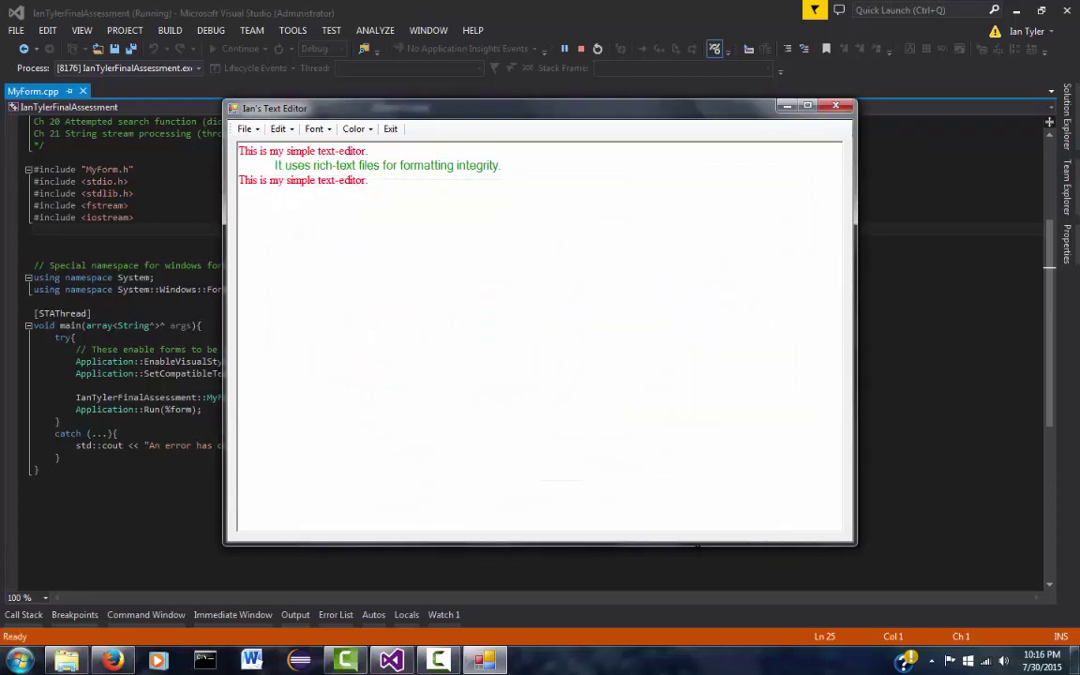
left_click(837, 110)
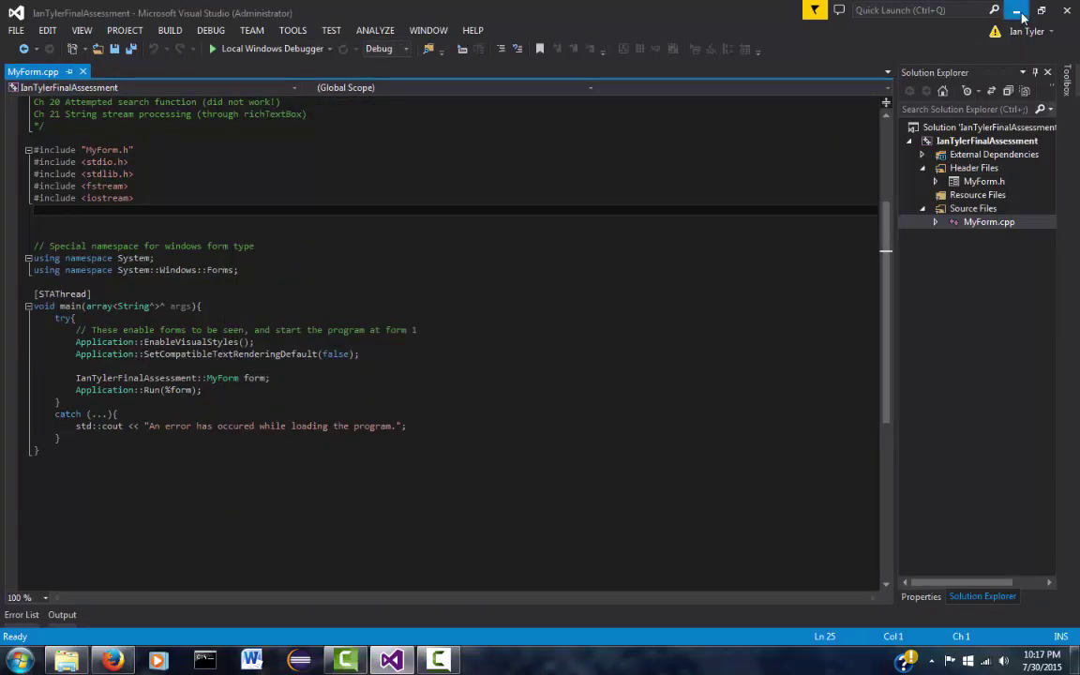
Step: Open A_file from the desktop and select all of its text to check the saved formatting
left_click(1018, 12)
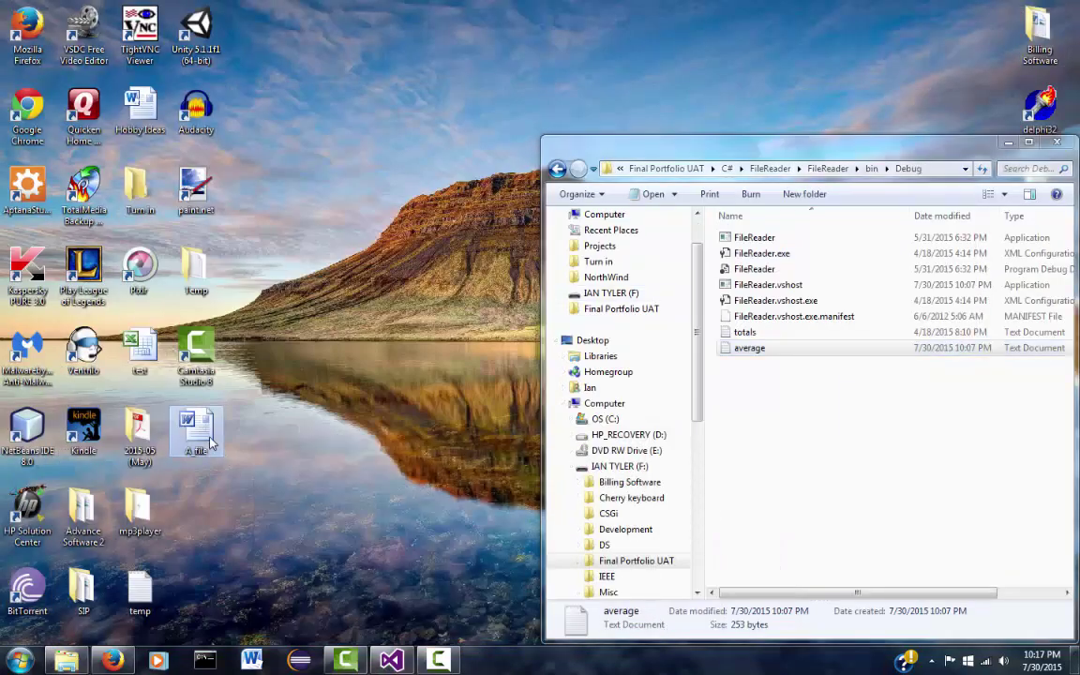
double_click(208, 439)
key("ctrl+a")
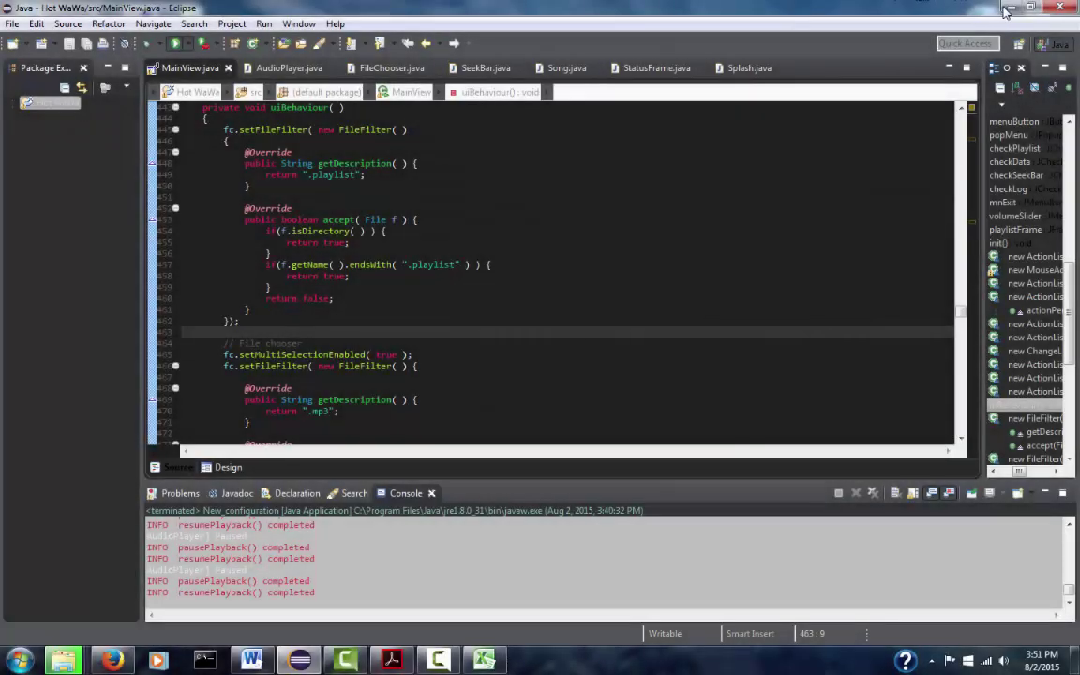
Step: Switch from Eclipse to the HotWaWa player and load Ethereal.mp3 from the Documents folder
left_click(1009, 9)
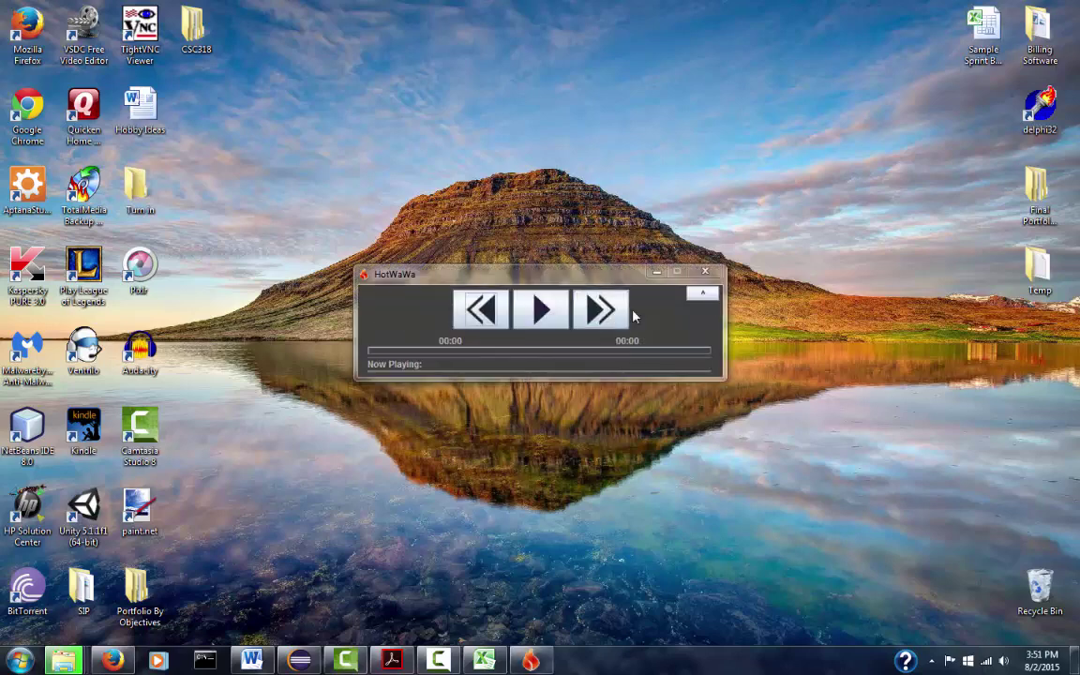
left_click(549, 318)
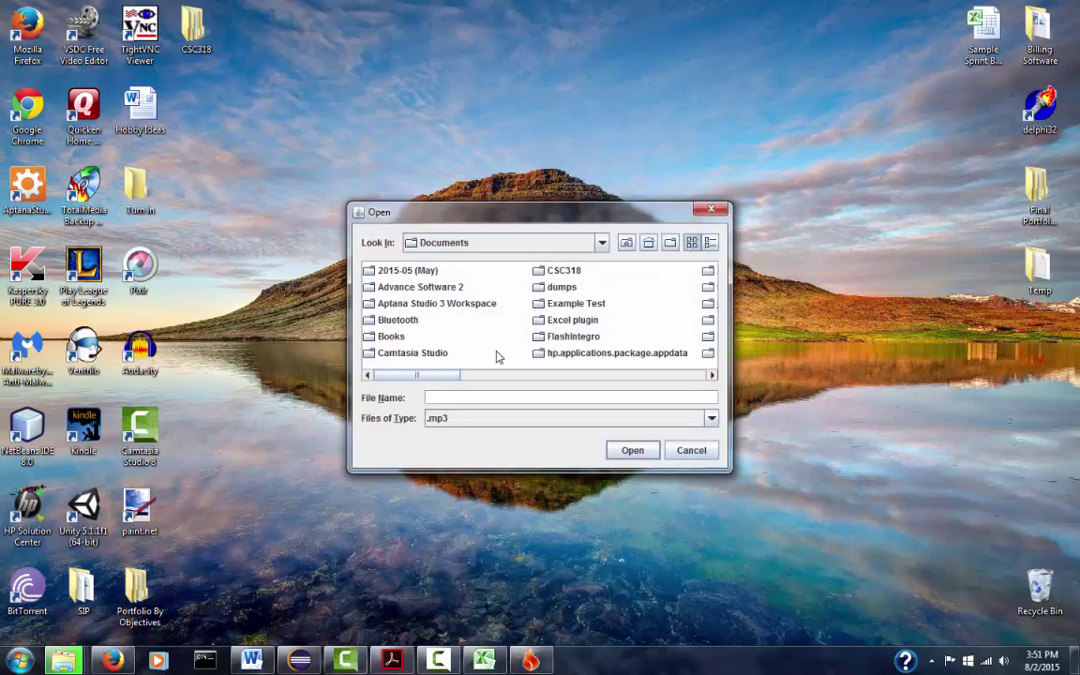
left_click_drag(451, 378, 689, 373)
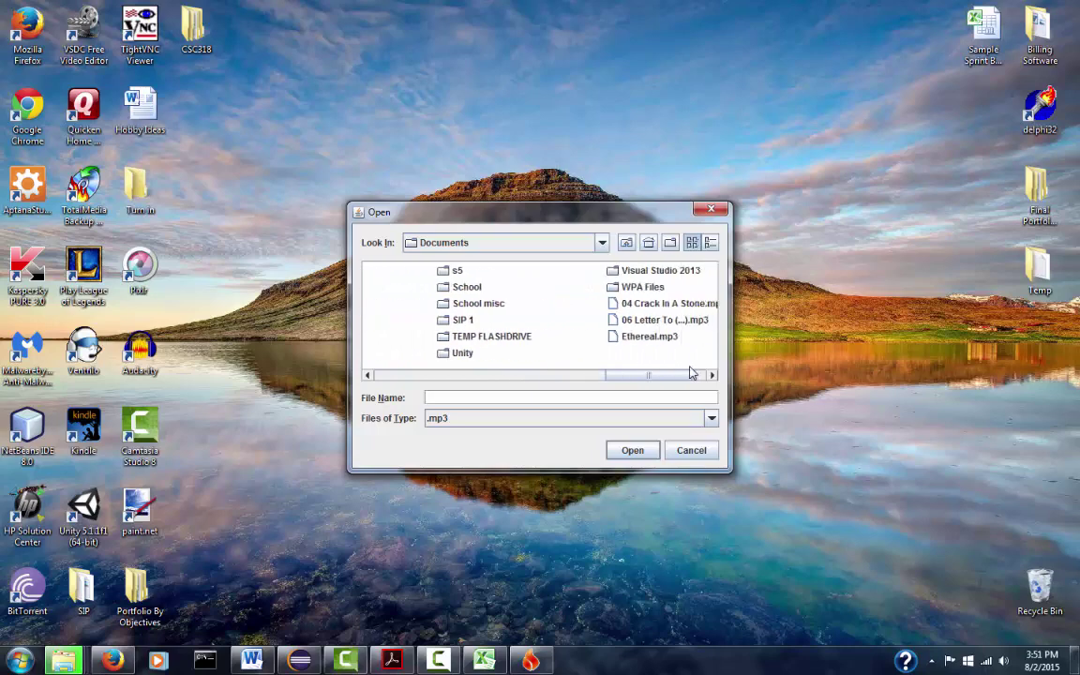
double_click(600, 338)
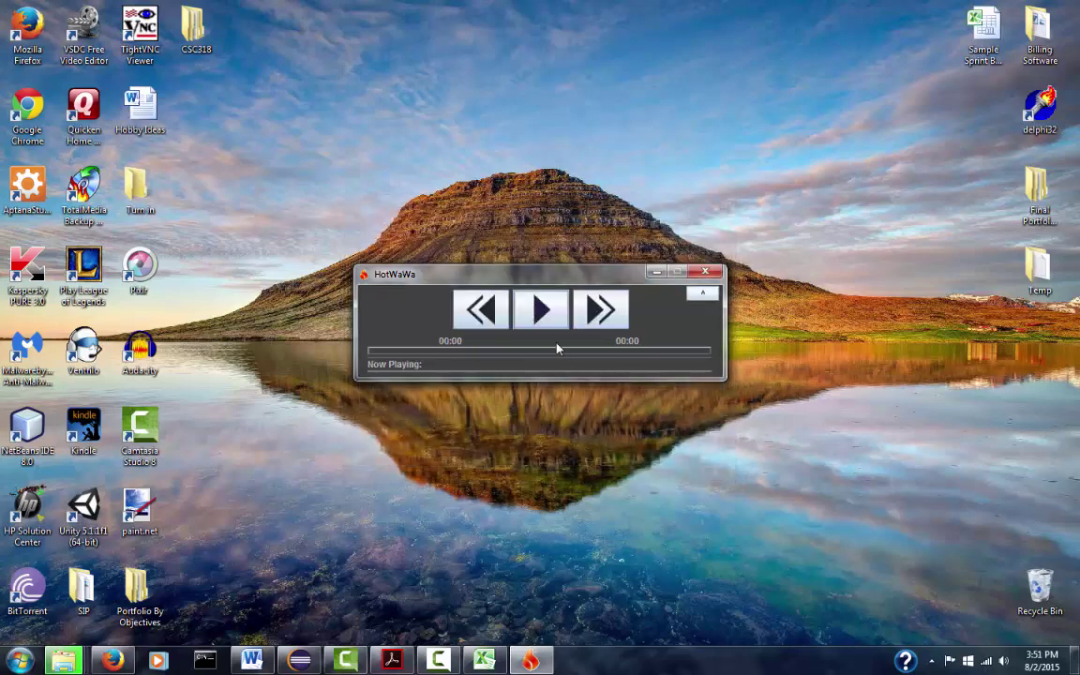
Step: Play and pause Ethereal, and seek to about the middle of the track
left_click(543, 309)
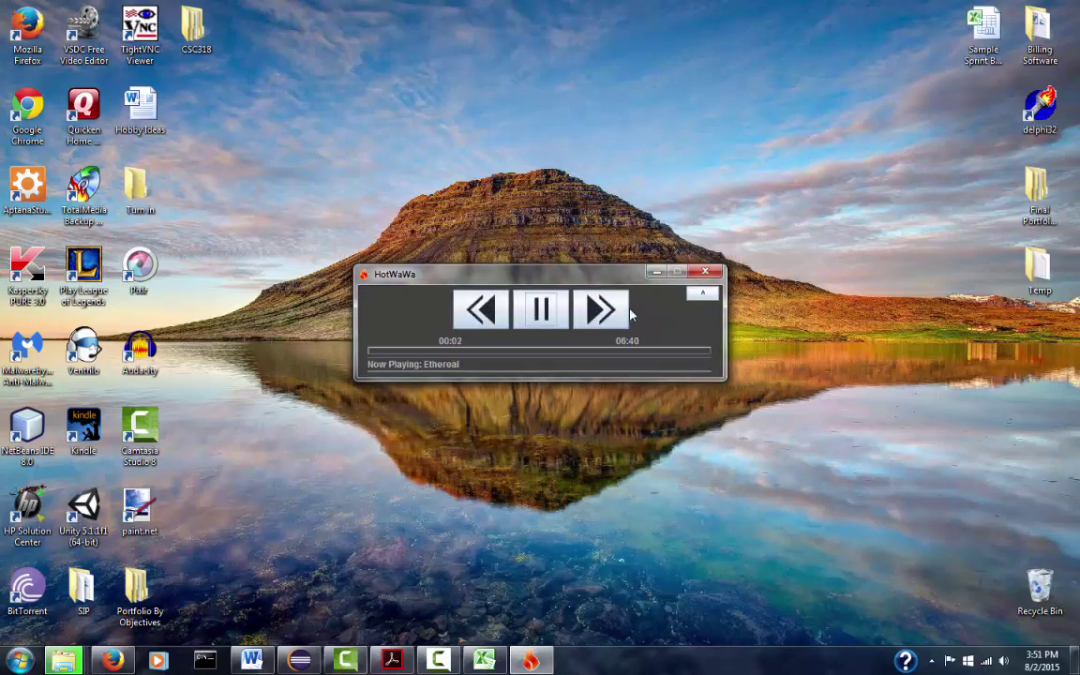
left_click(560, 316)
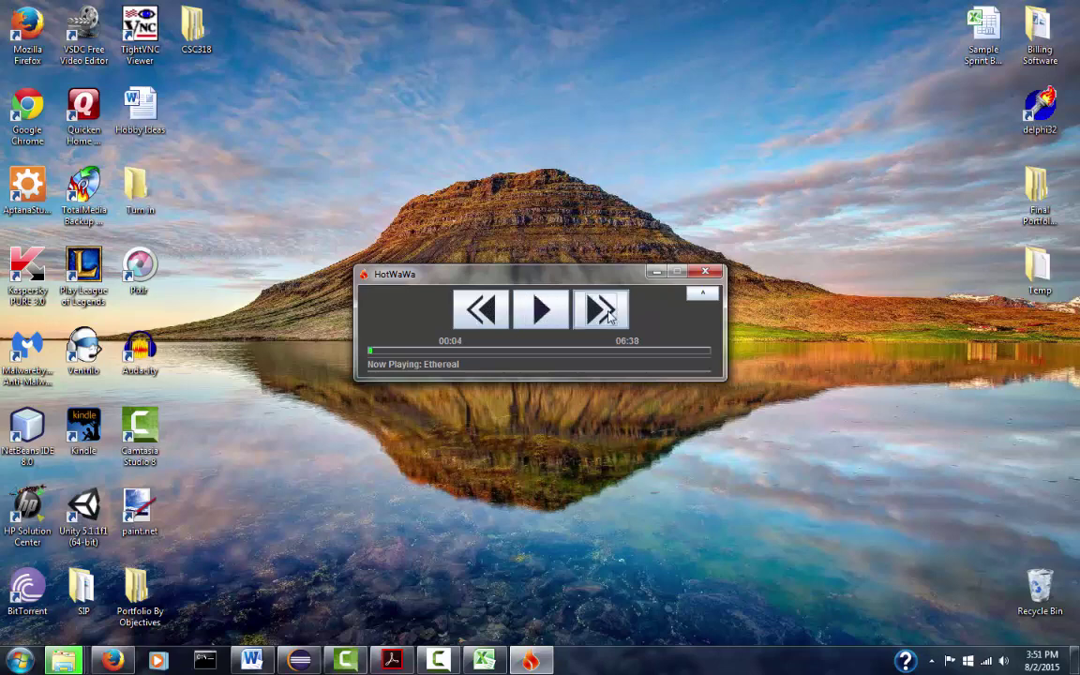
left_click(535, 352)
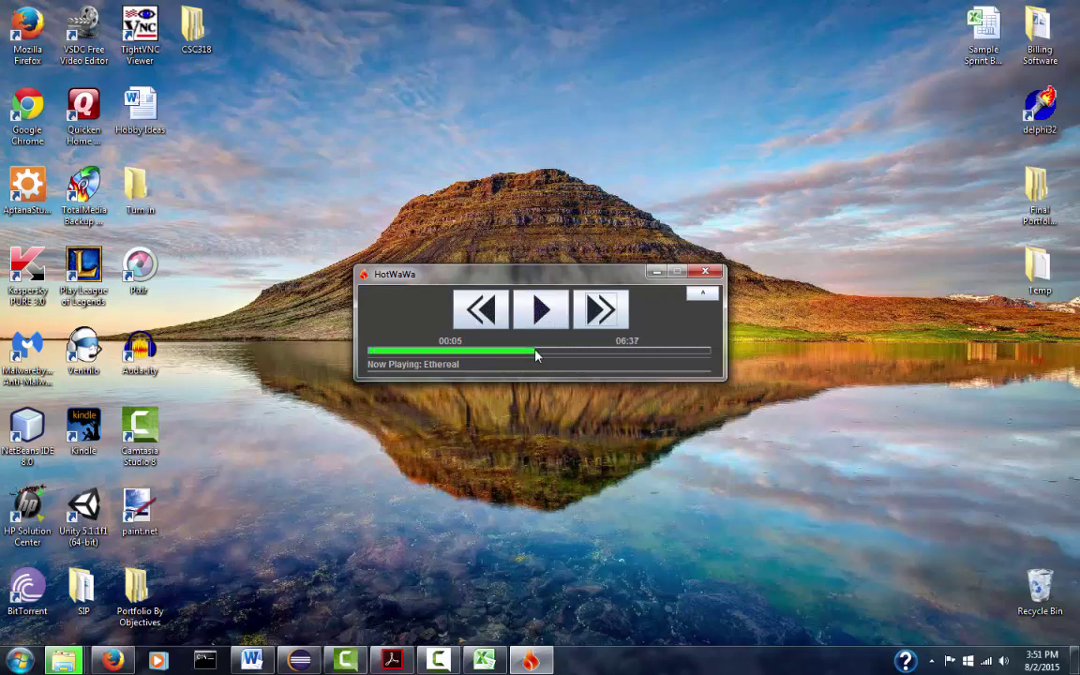
Step: Display the player's playlist window and move it clear of the main player window
left_click(702, 292)
mouse_move(739, 339)
left_click(774, 337)
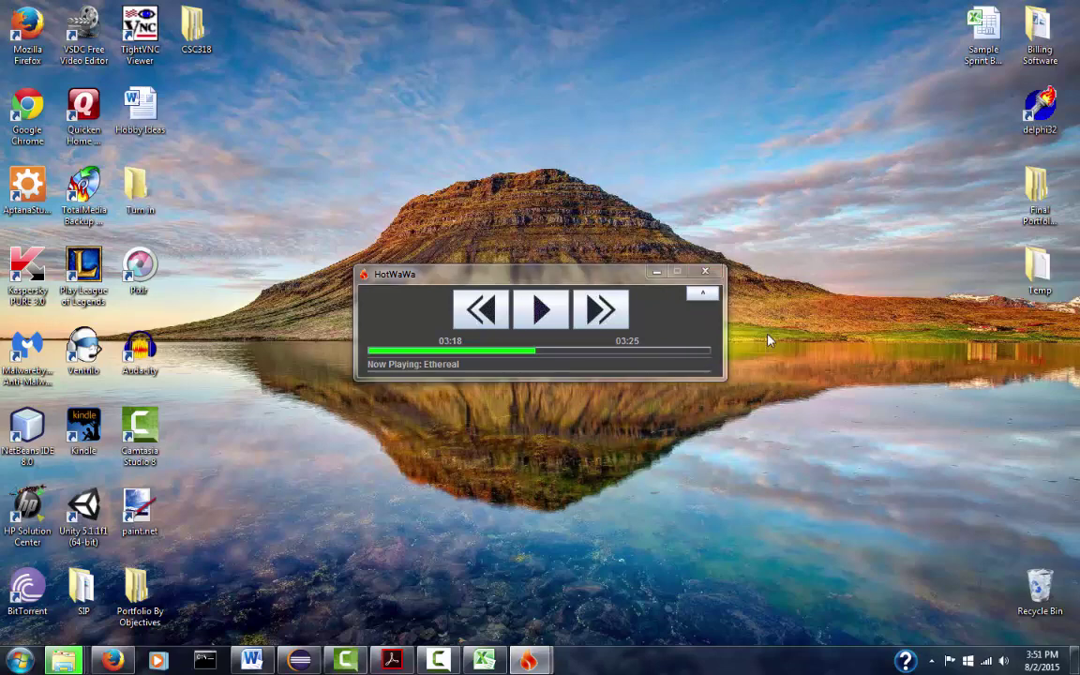
left_click_drag(530, 208, 207, 51)
Step: Add 06 Letter To (...).mp3 and 04 Crack In A Stone.mp3 to the playlist
left_click(141, 269)
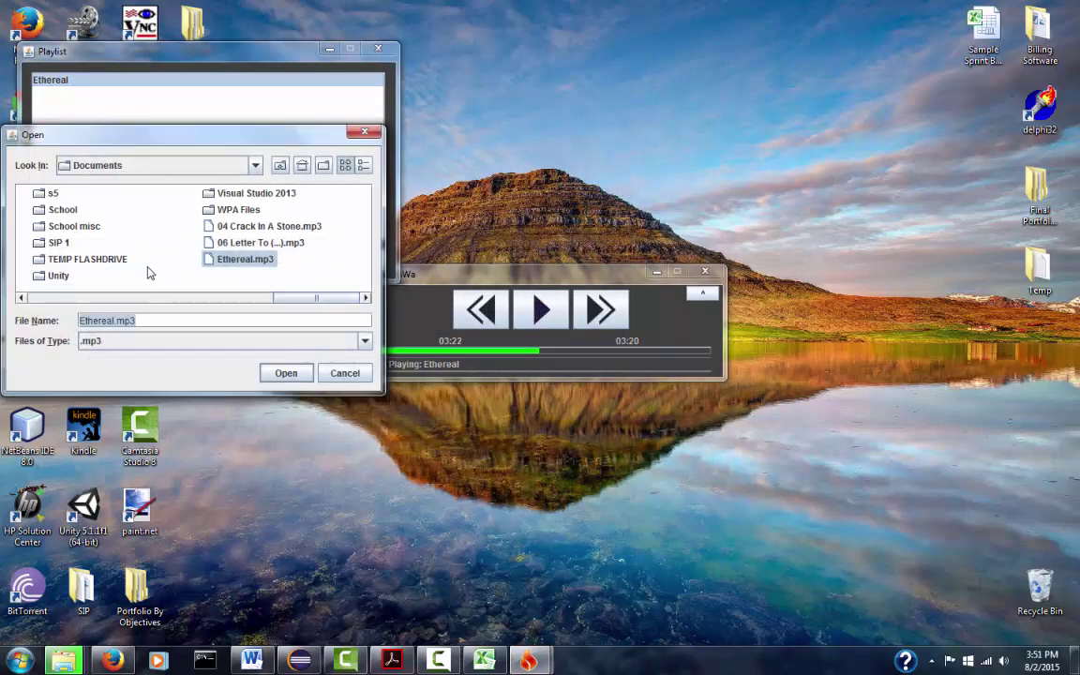
left_click(275, 246)
double_click(275, 246)
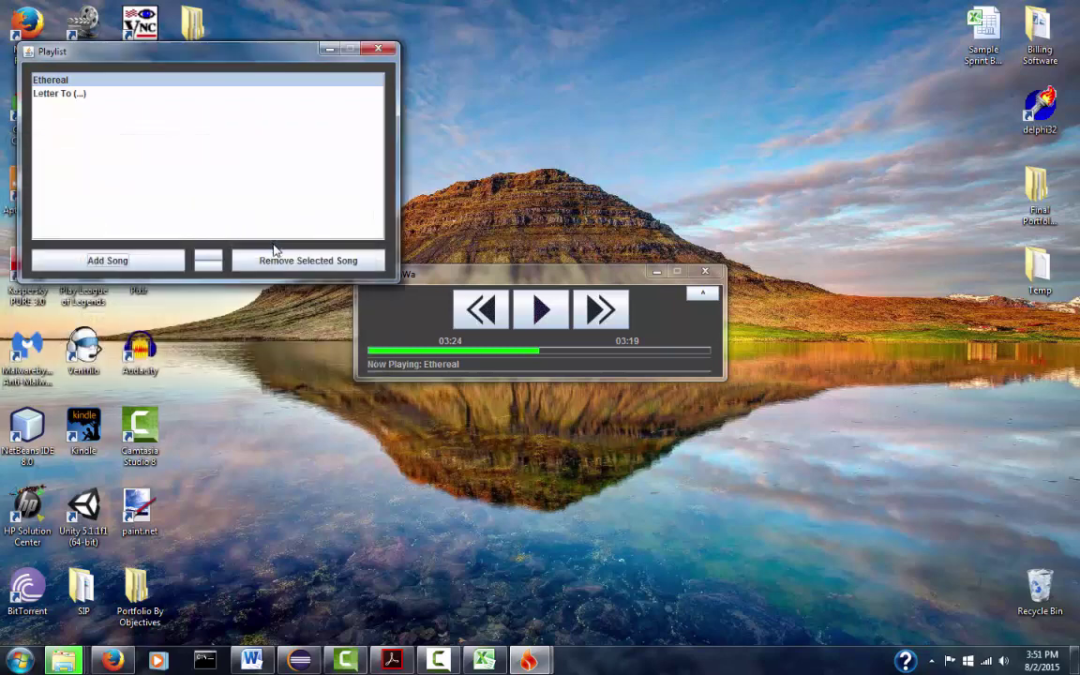
left_click(105, 253)
left_click(264, 228)
double_click(263, 228)
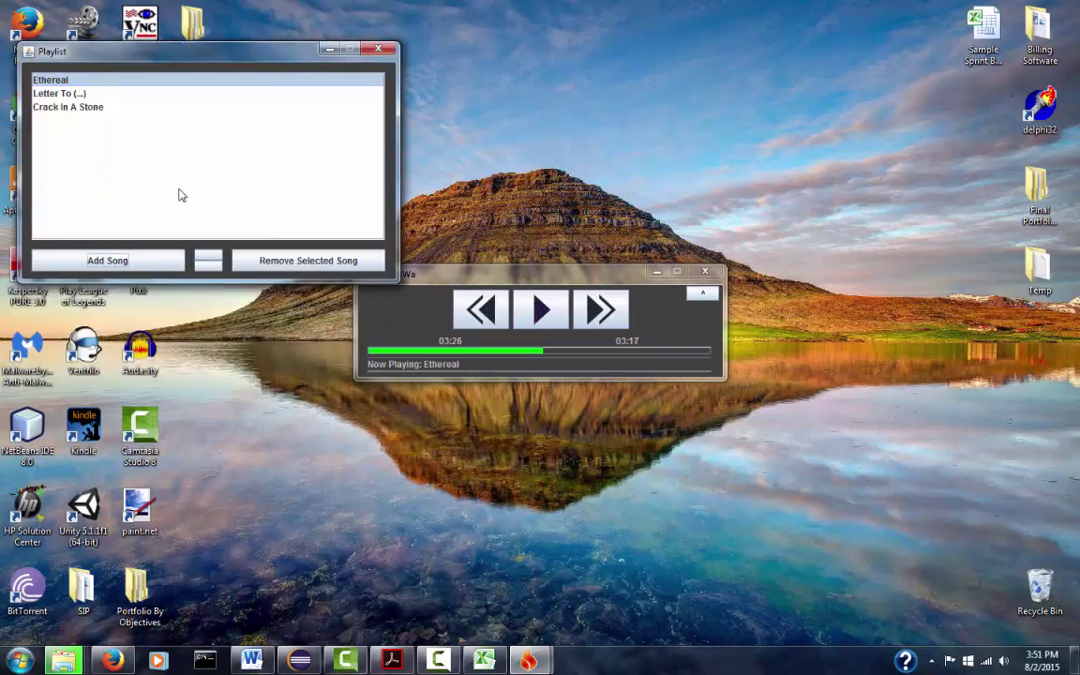
Step: Play Letter To (...) from the playlist and seek to about two minutes into the song
left_click(111, 98)
double_click(110, 97)
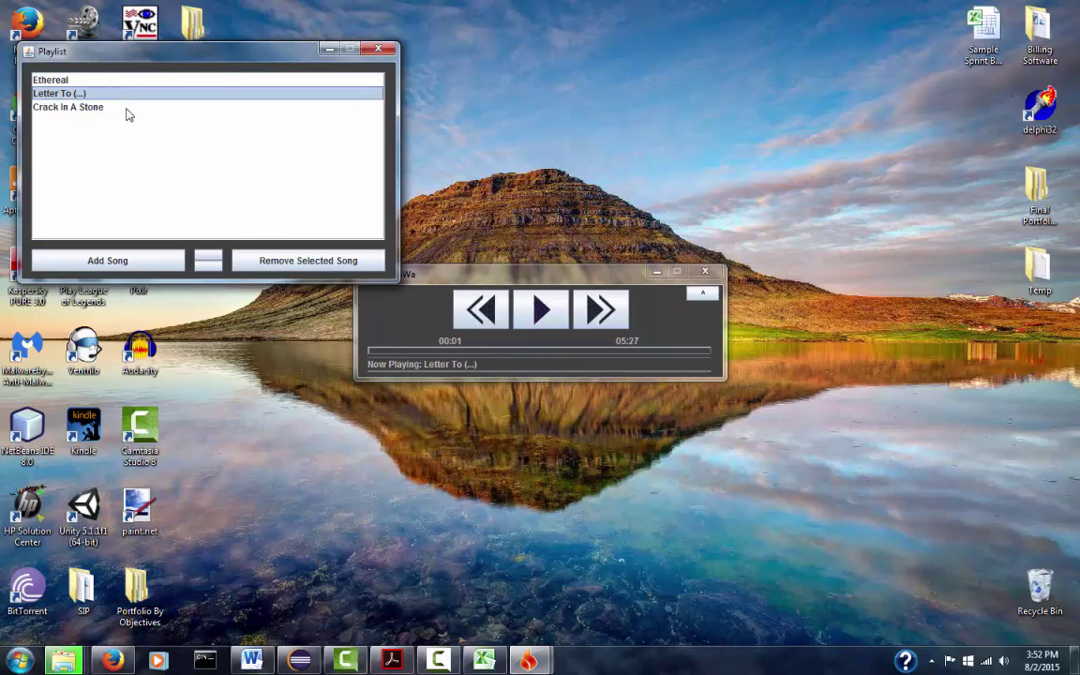
left_click(495, 354)
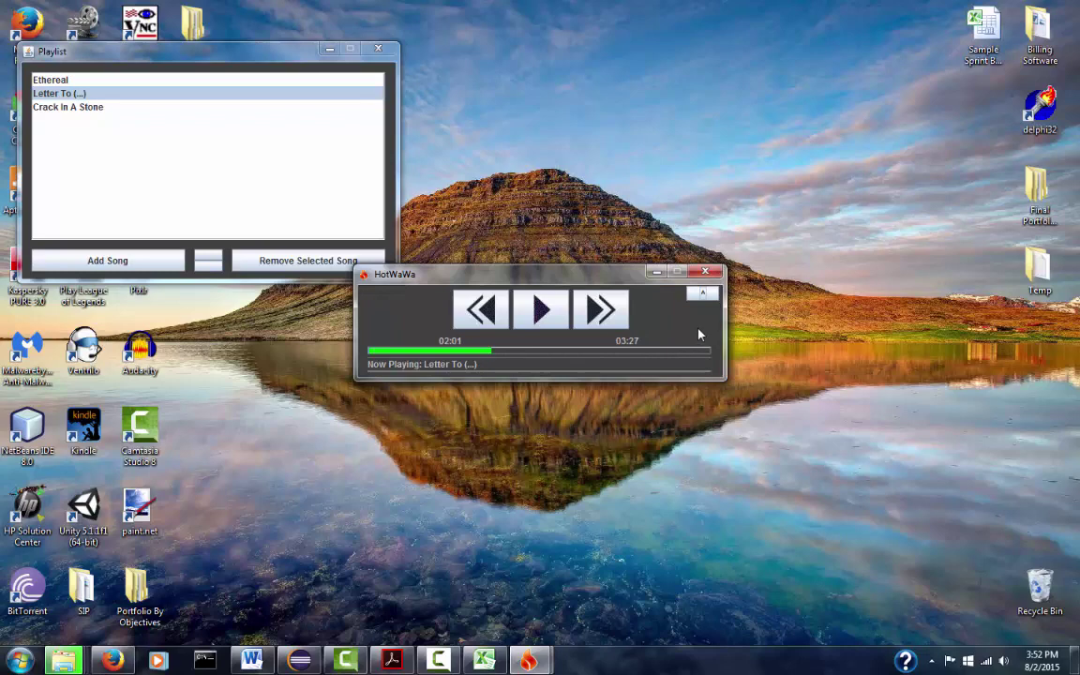
Step: Skip to the next song, Crack In A Stone, and lower the playback volume slightly
left_click(598, 314)
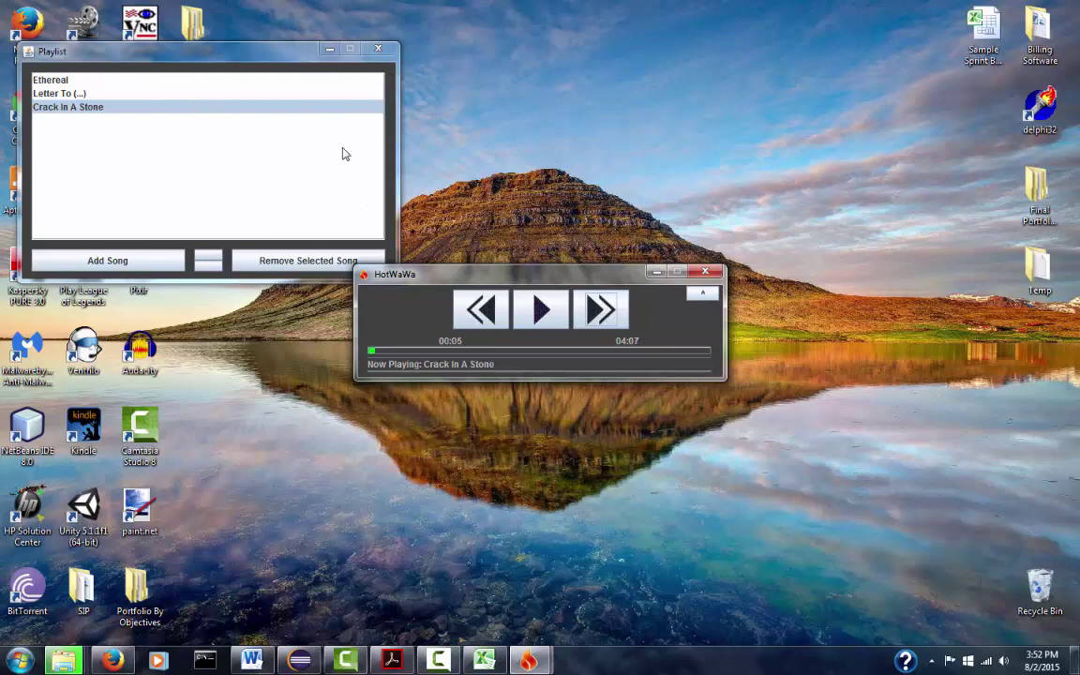
left_click(702, 293)
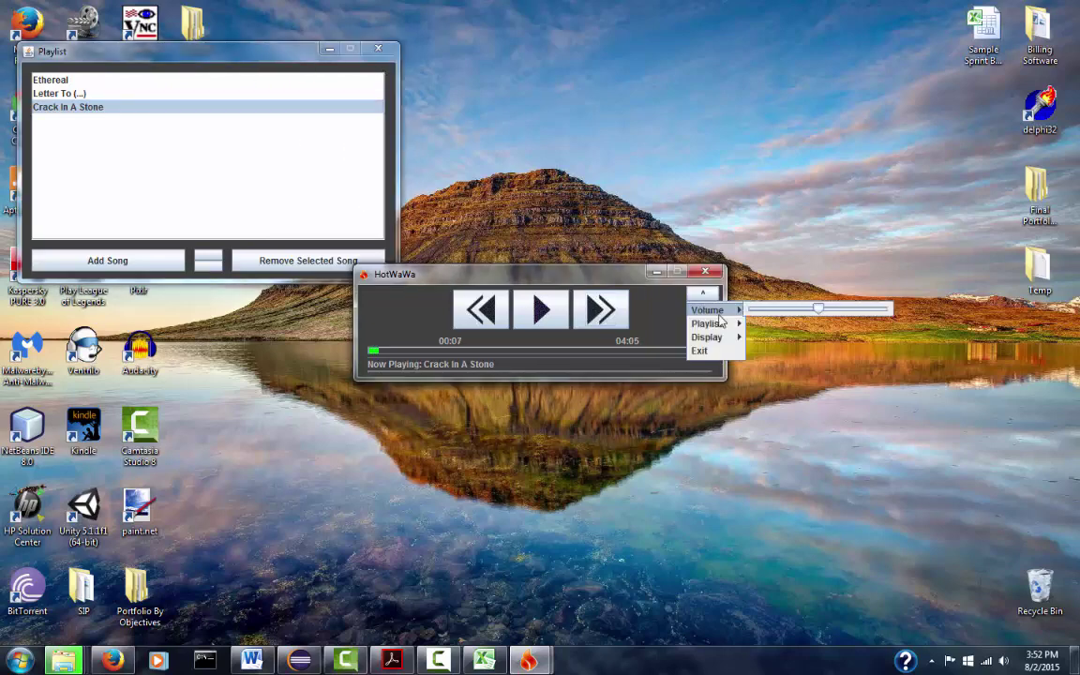
mouse_move(717, 310)
mouse_move(818, 310)
left_mouse_down()
mouse_move(899, 312)
mouse_move(754, 310)
mouse_move(810, 310)
left_mouse_up()
Step: Export the current playlist under the name Hjaltalin
mouse_move(712, 326)
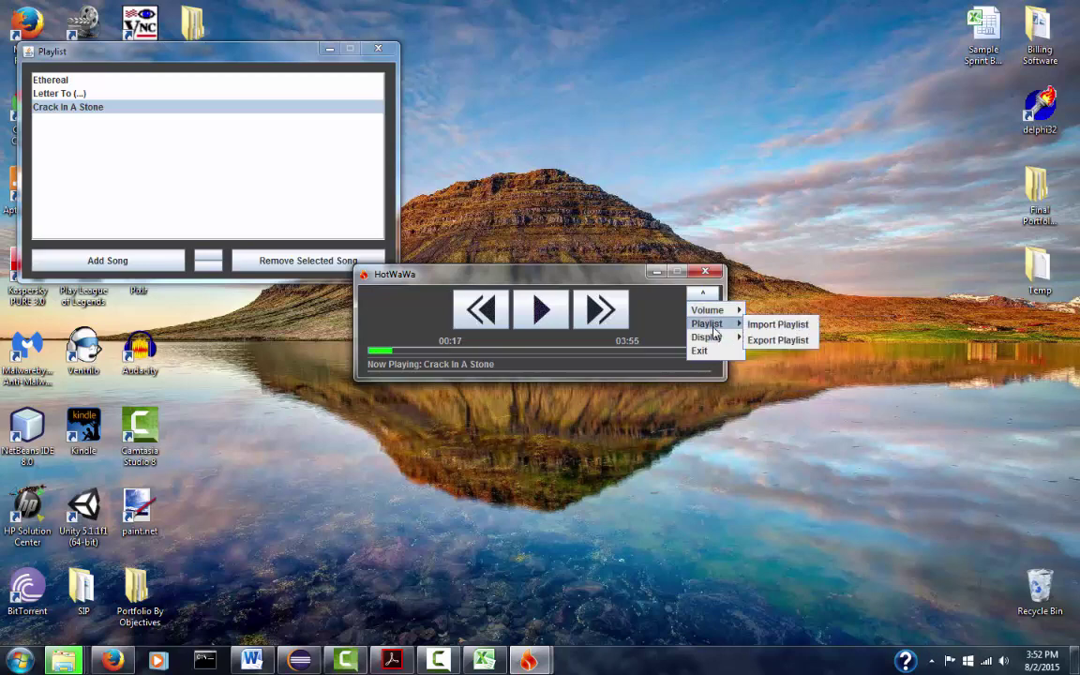
left_click(777, 324)
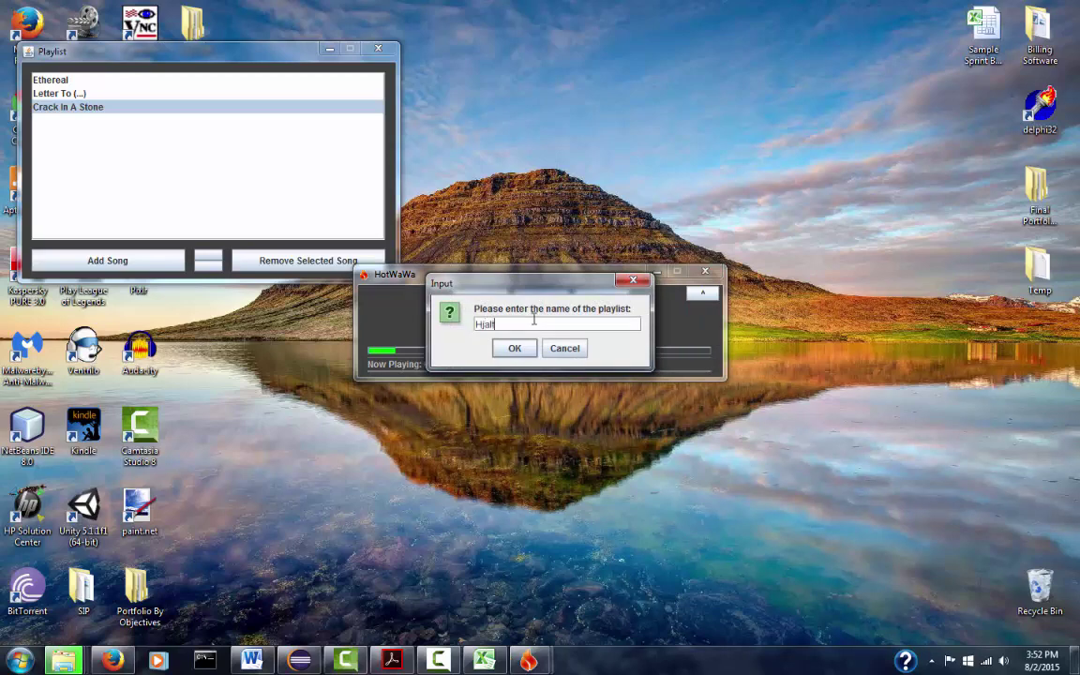
key("Return")
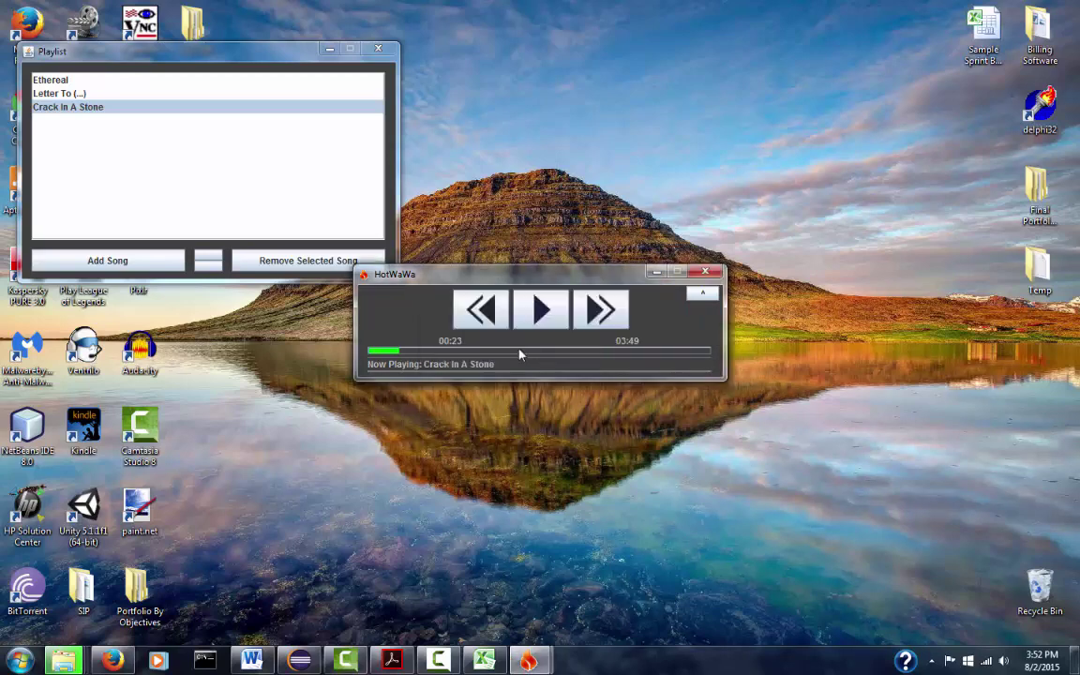
Step: Close the HotWaWa player and run it again from Eclipse, leaving the desktop in view
left_click(707, 275)
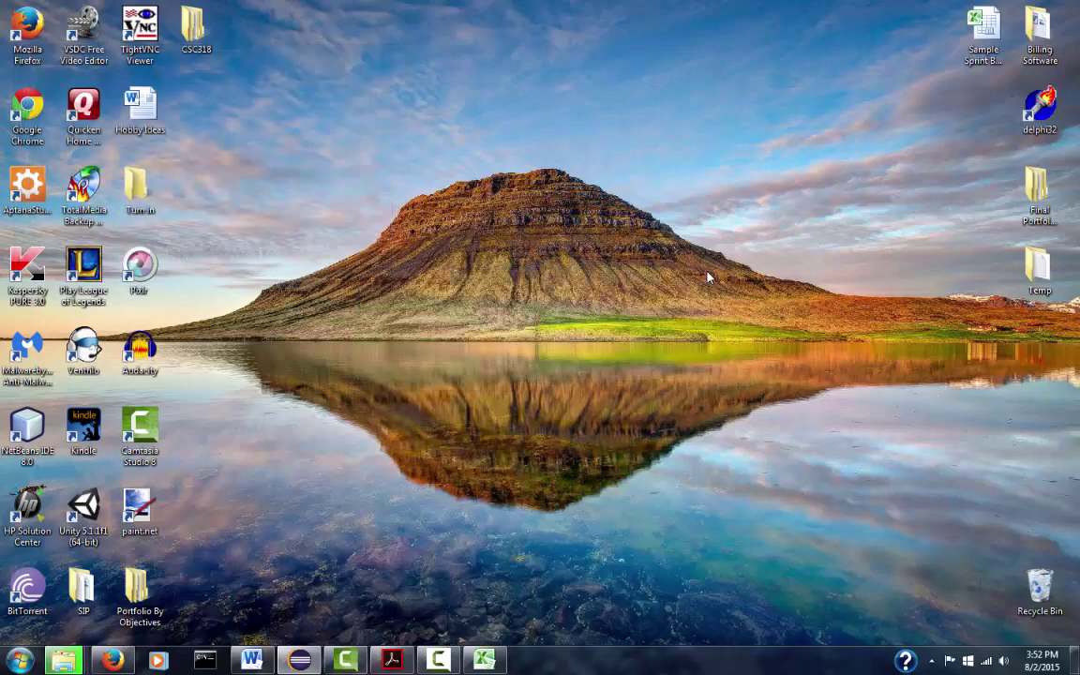
left_click(299, 660)
left_click(174, 43)
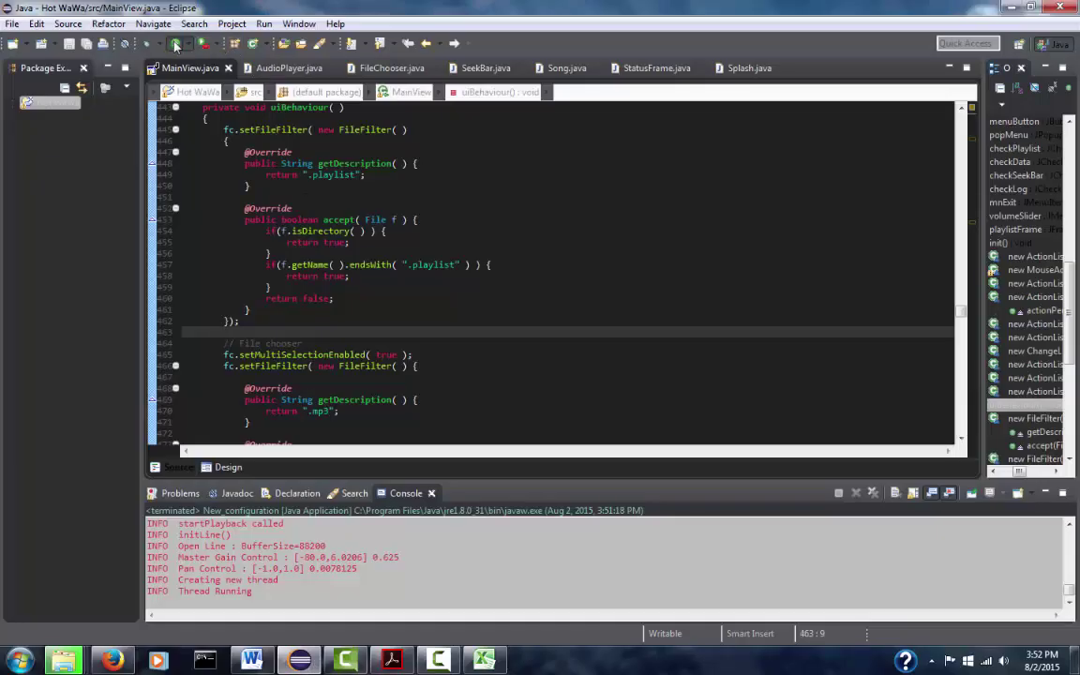
left_click(1011, 8)
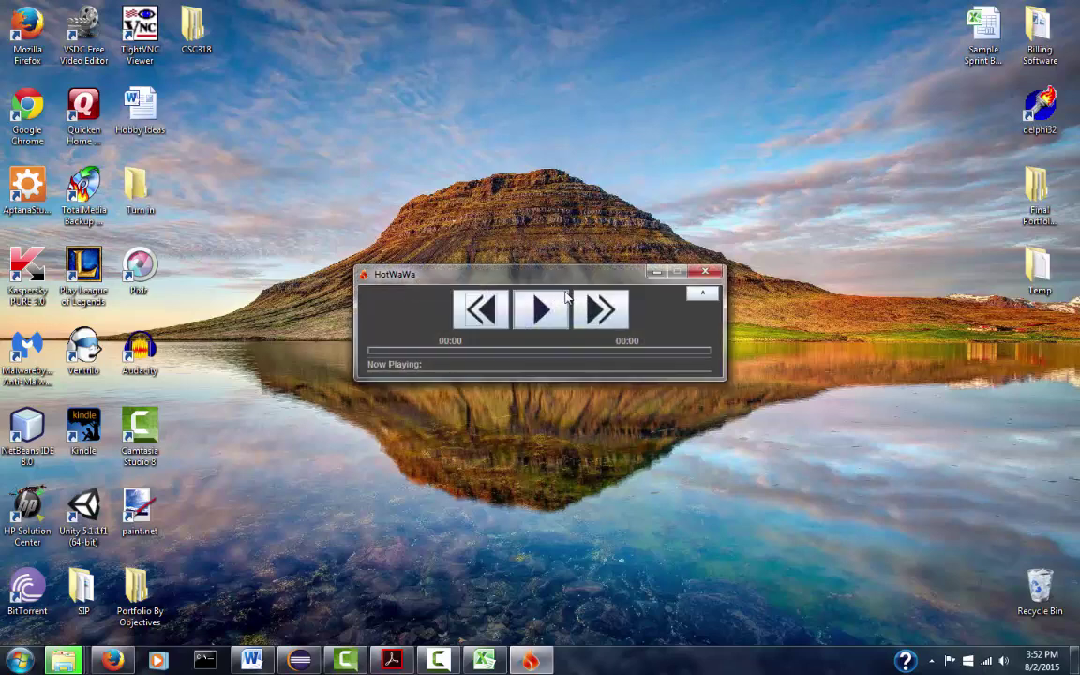
Step: Import Hjaltalin.playlist from the Playlists folder, with the file type set to All Files
left_click(702, 296)
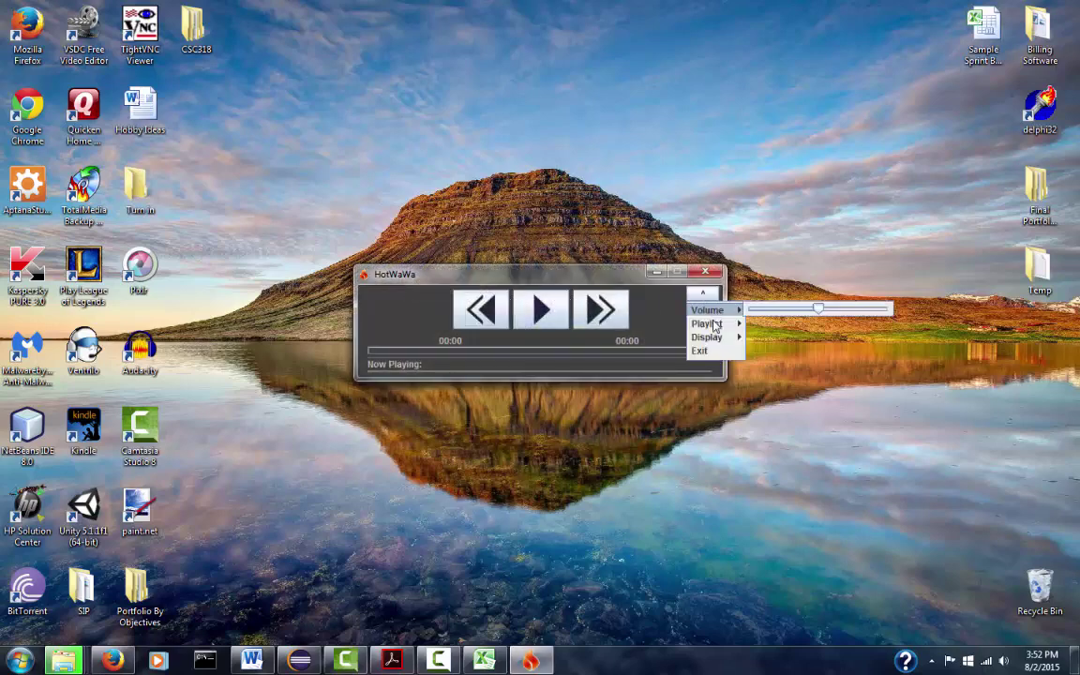
mouse_move(721, 324)
left_click(762, 325)
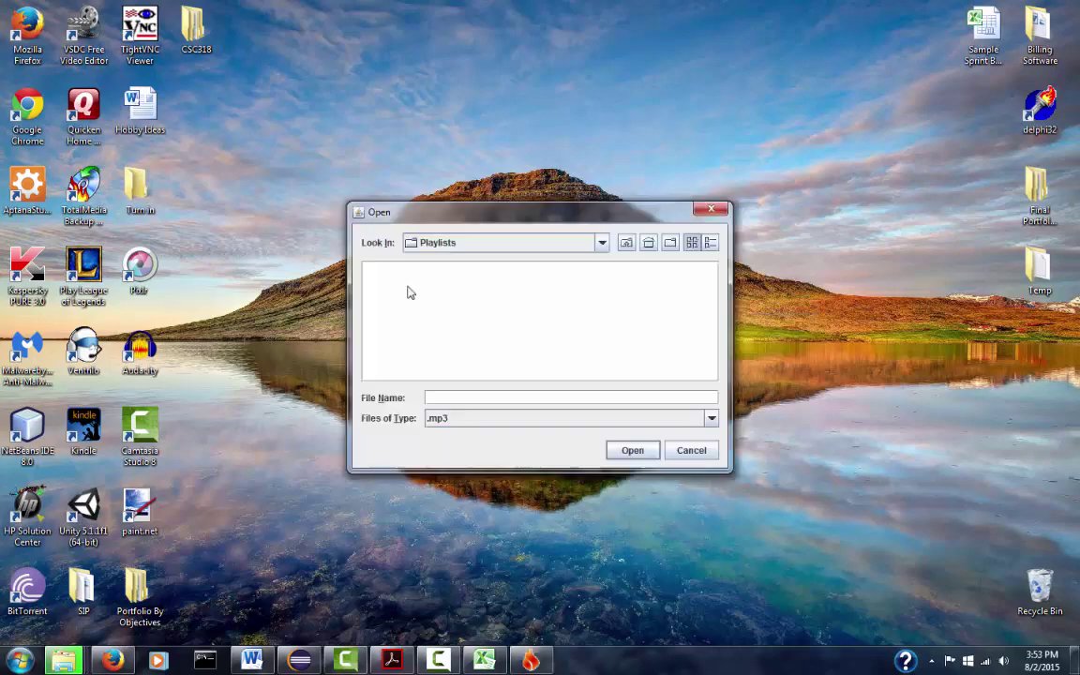
left_click(583, 419)
left_click(570, 434)
left_click(557, 349)
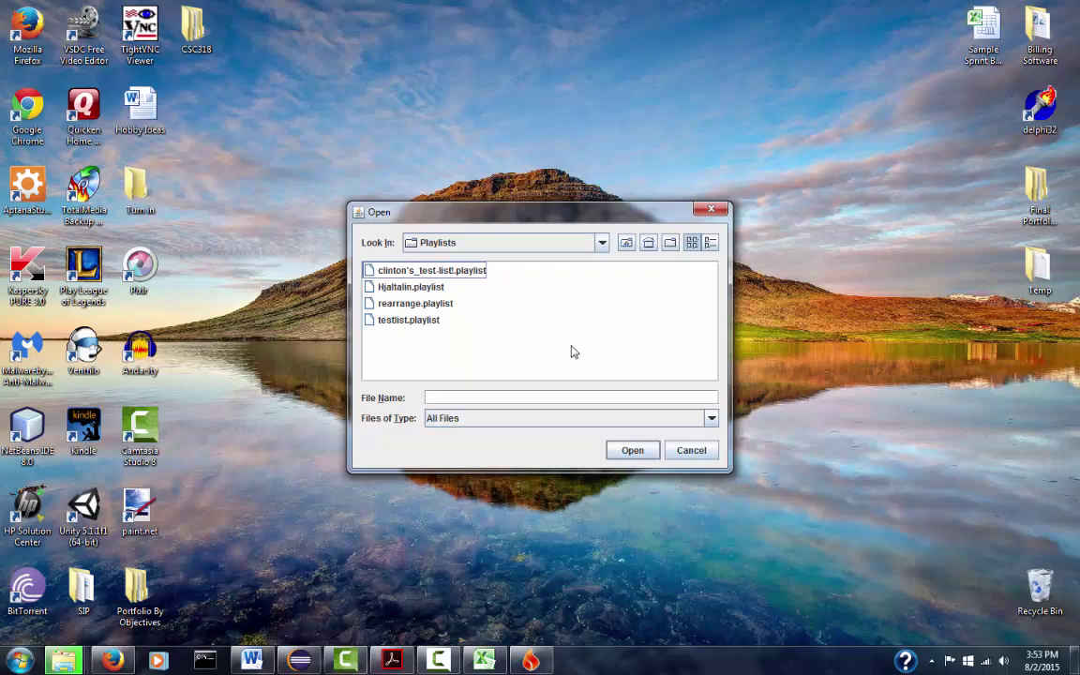
double_click(432, 289)
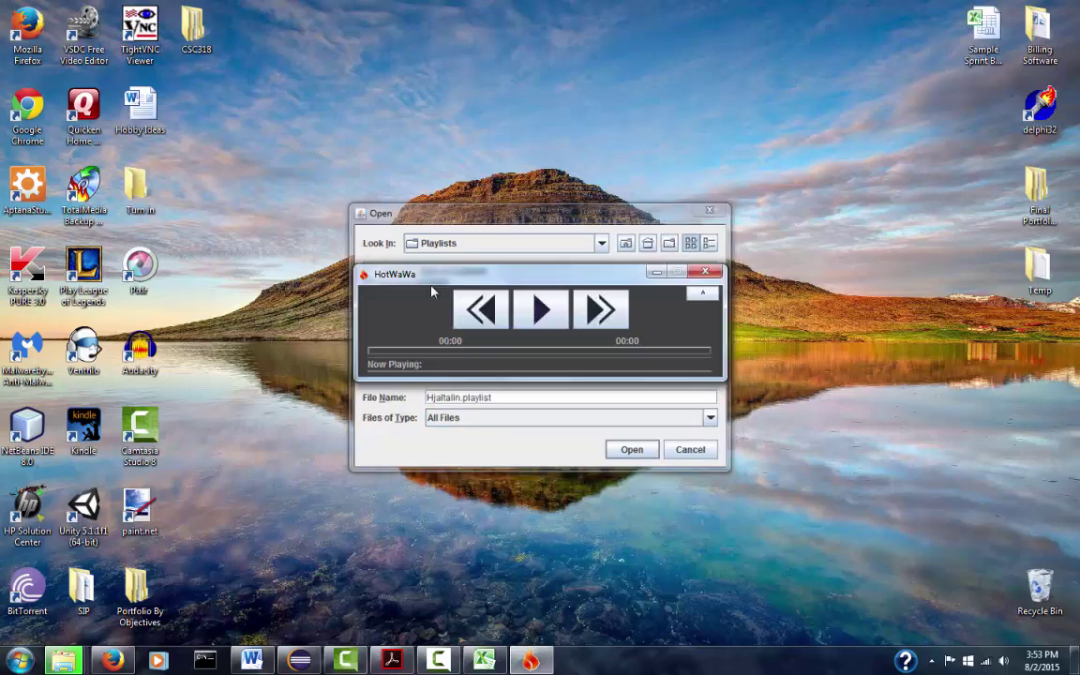
Step: Bring up the imported playlist's window to play Ethereal and skip to the next song
left_click(710, 297)
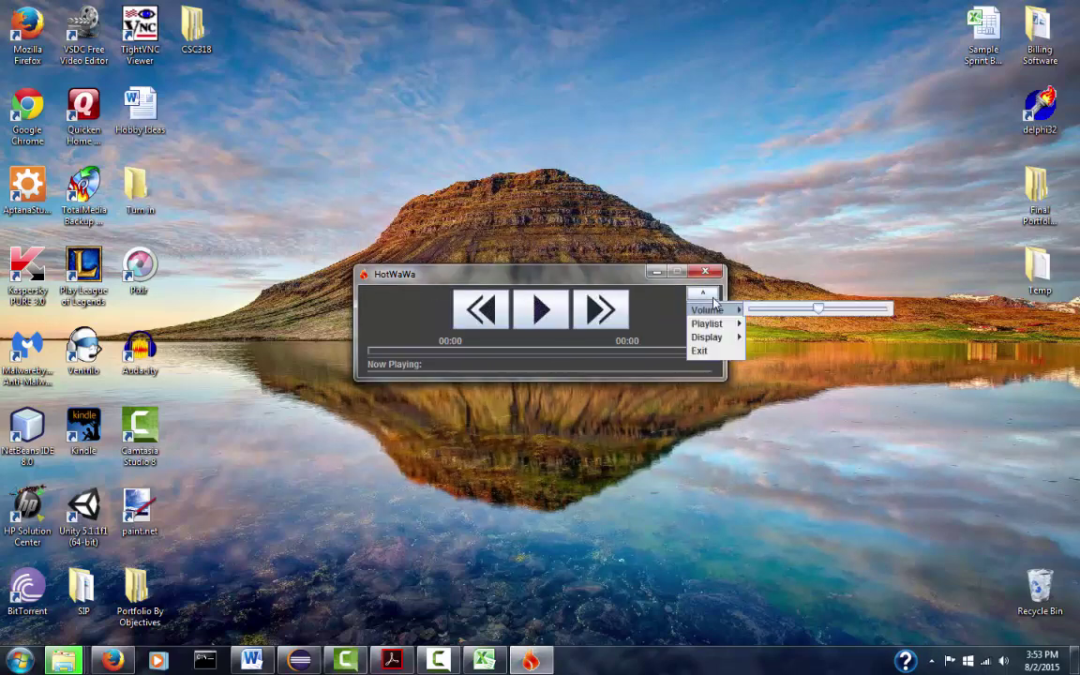
mouse_move(727, 338)
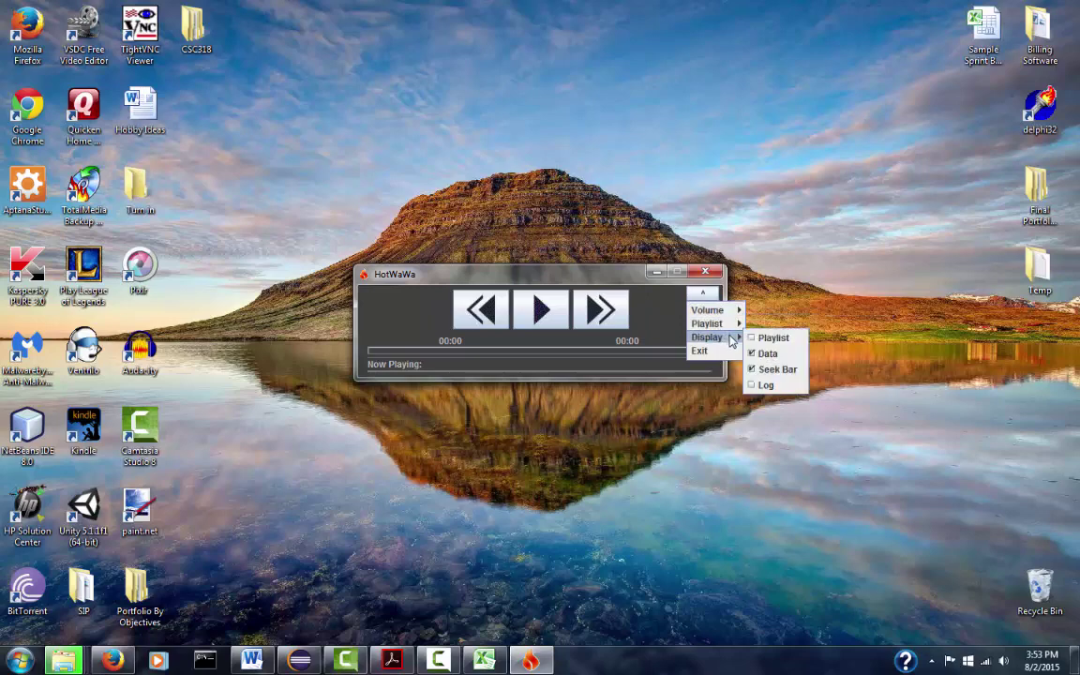
left_click(766, 338)
left_click_drag(487, 213, 172, 20)
left_click(126, 52)
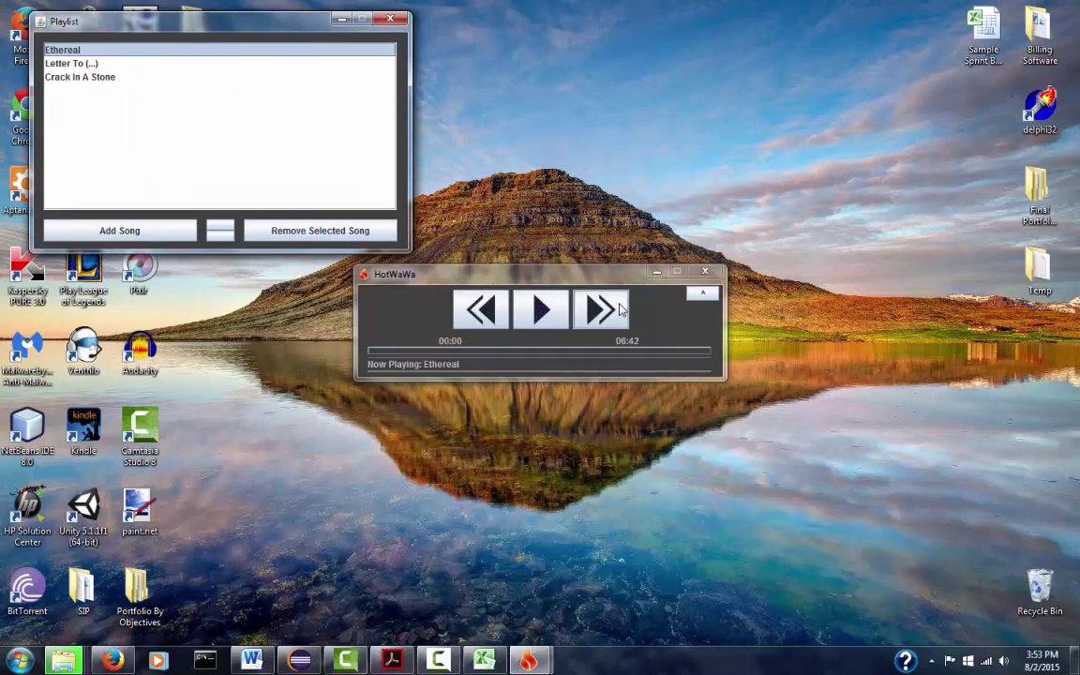
left_click(618, 313)
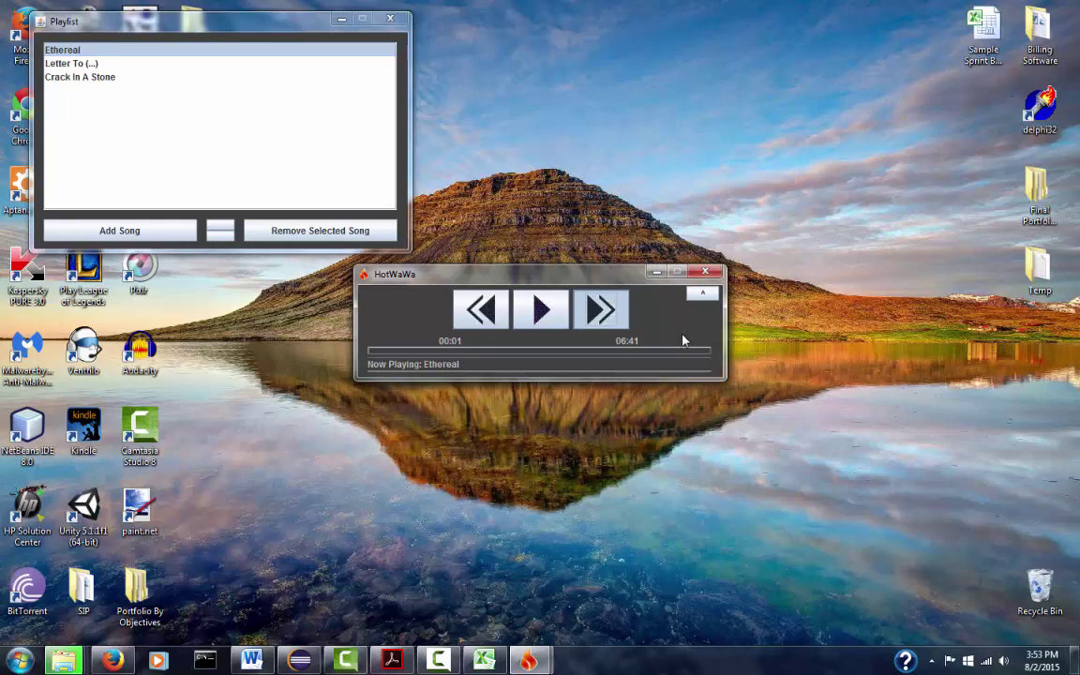
Step: Display the player's log, review it down to the latest entries, and close the log and playlist windows
left_click(702, 292)
mouse_move(722, 338)
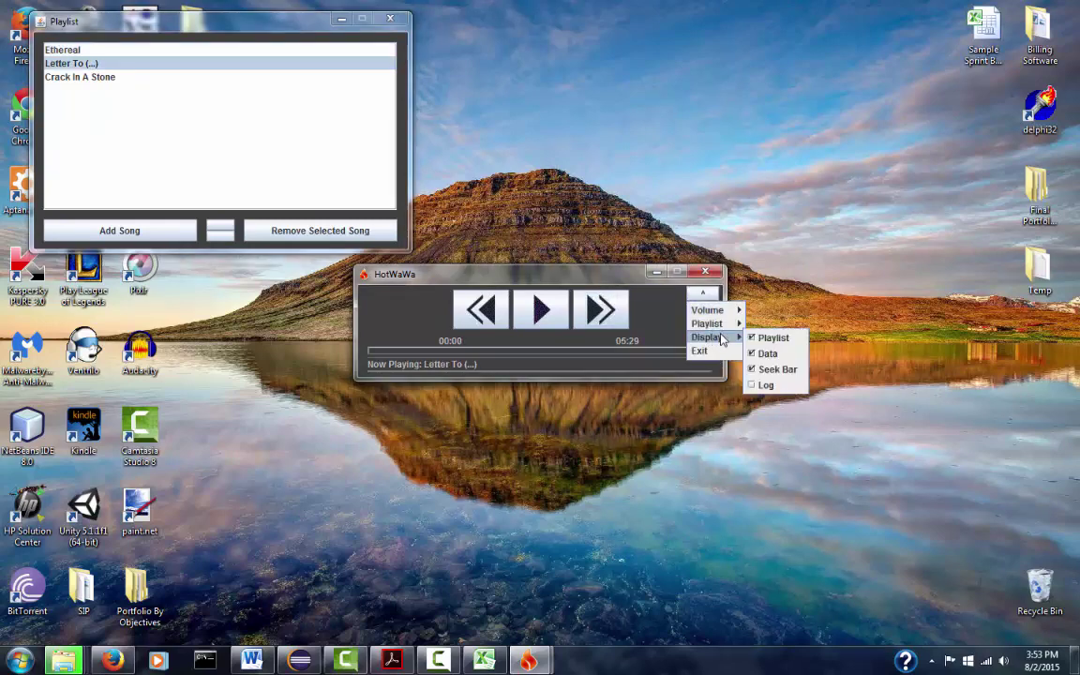
left_click(765, 384)
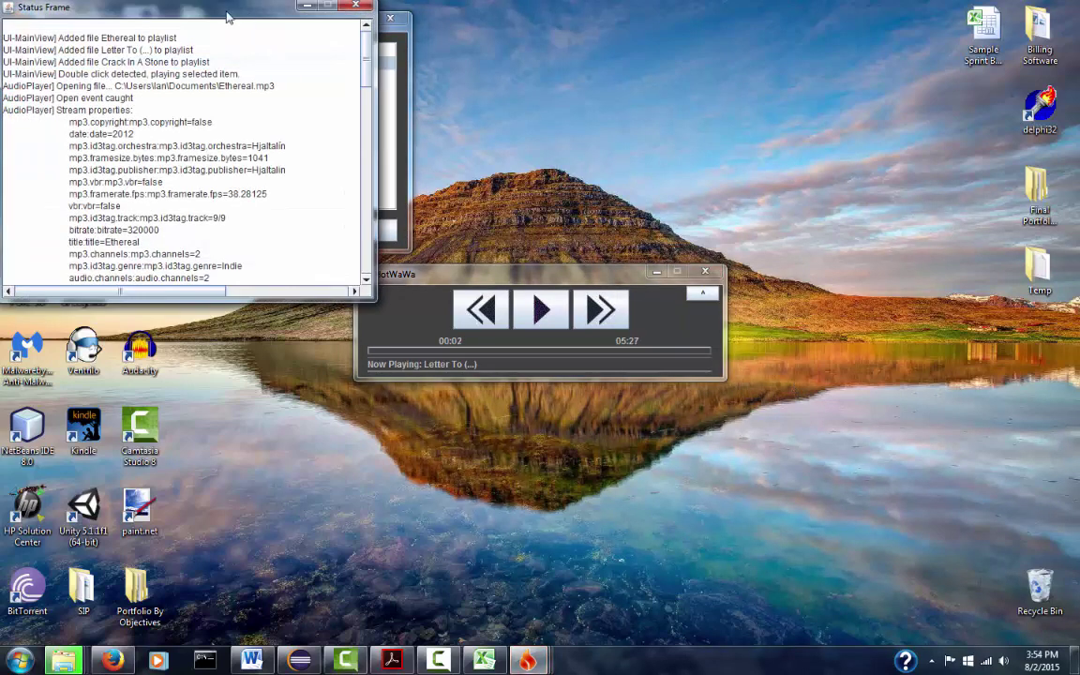
left_click_drag(227, 17, 275, 41)
left_click_drag(415, 94, 416, 294)
left_click(401, 29)
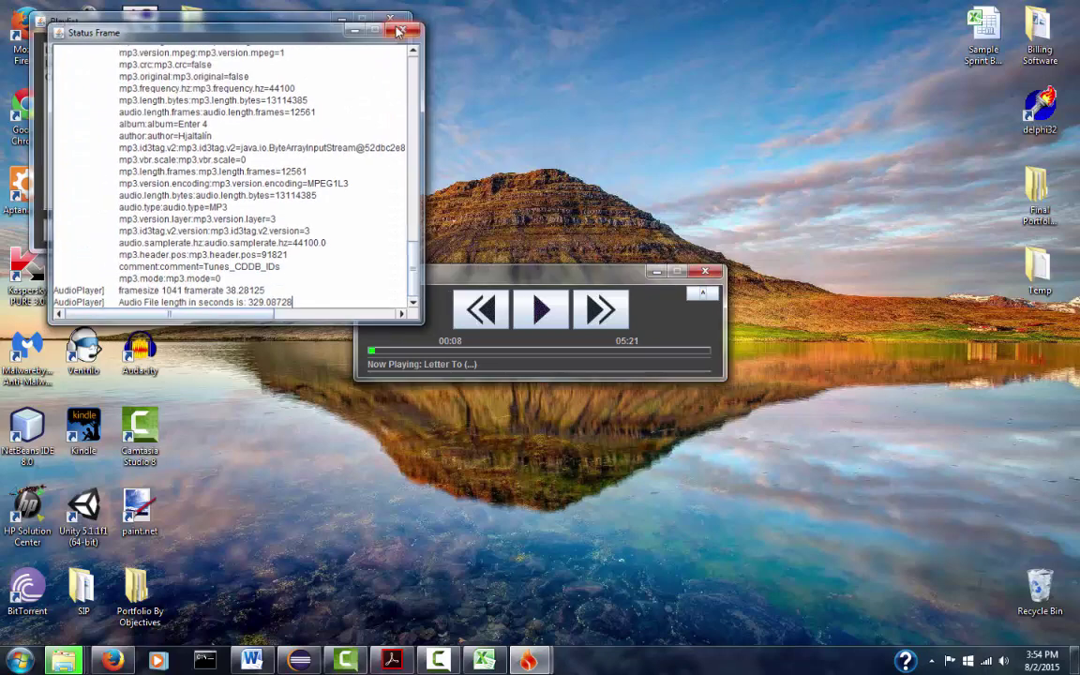
left_click_drag(282, 21, 300, 77)
left_click(399, 77)
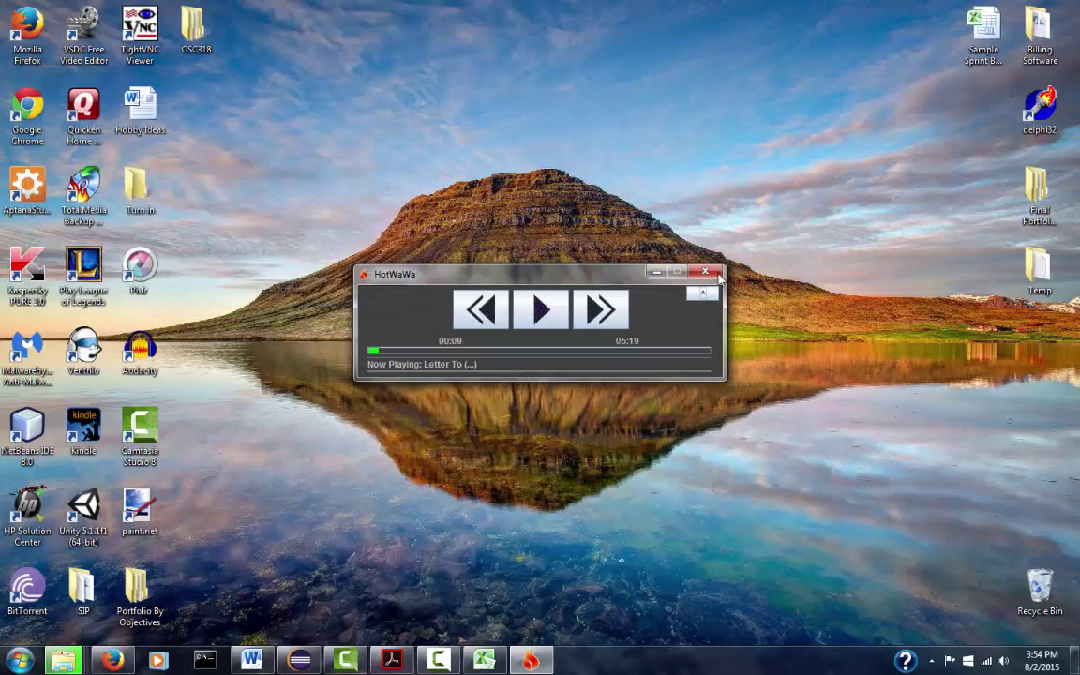
Step: Exit the HotWaWa player and run pi_protect.py with sudo python in the Raspberry Pi terminal in TightVNC Viewer
left_click(703, 295)
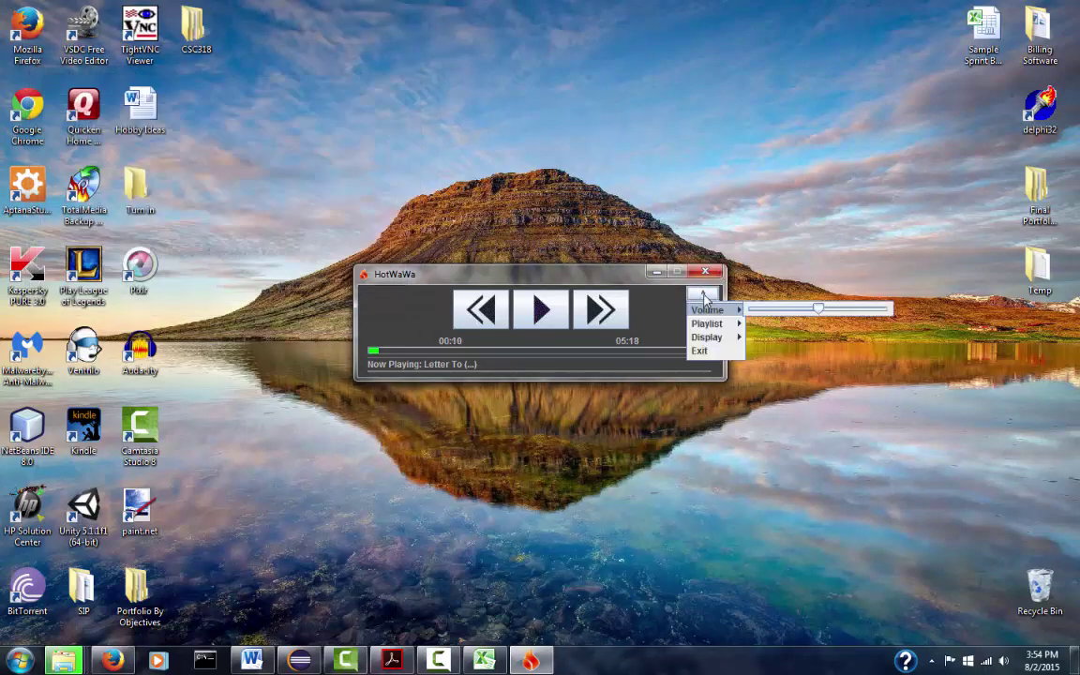
left_click(710, 352)
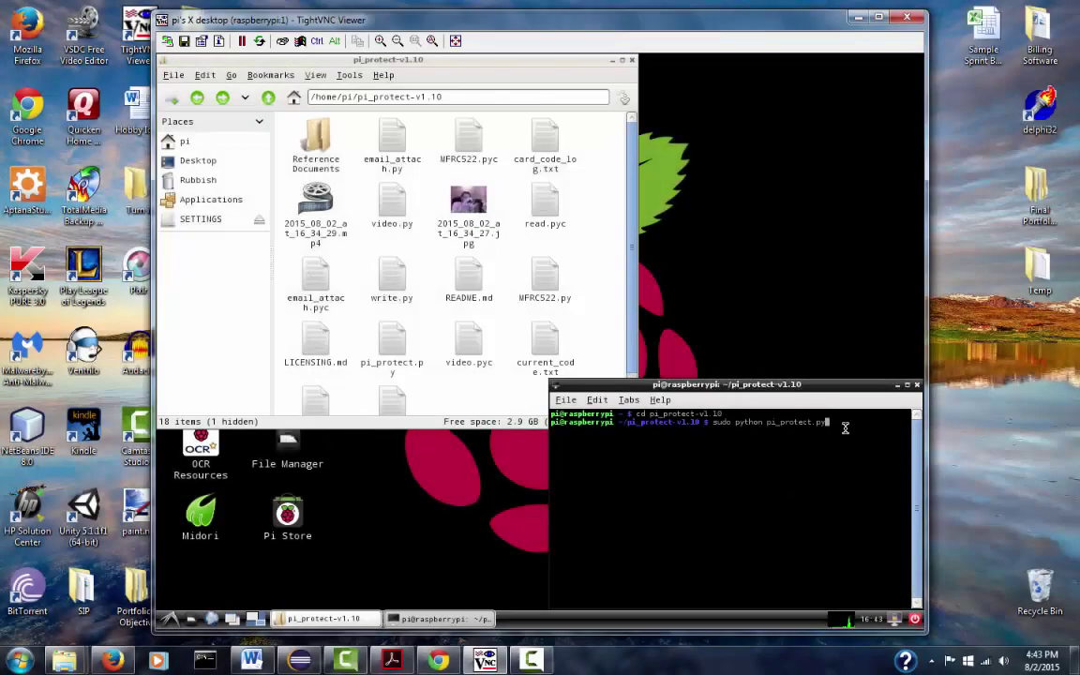
key("Return")
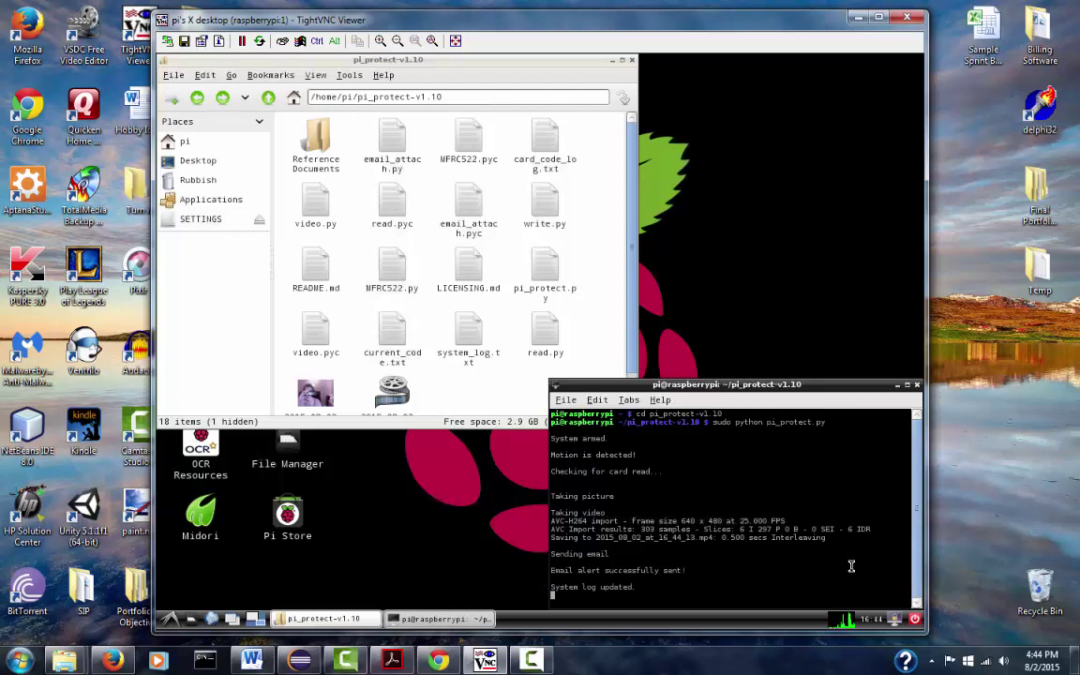
Step: Switch to Gmail in Chrome, open the "ALARM! SOMEONE IS IN YOUR HOME!" message, and download and open its MP4 attachment
left_click(442, 661)
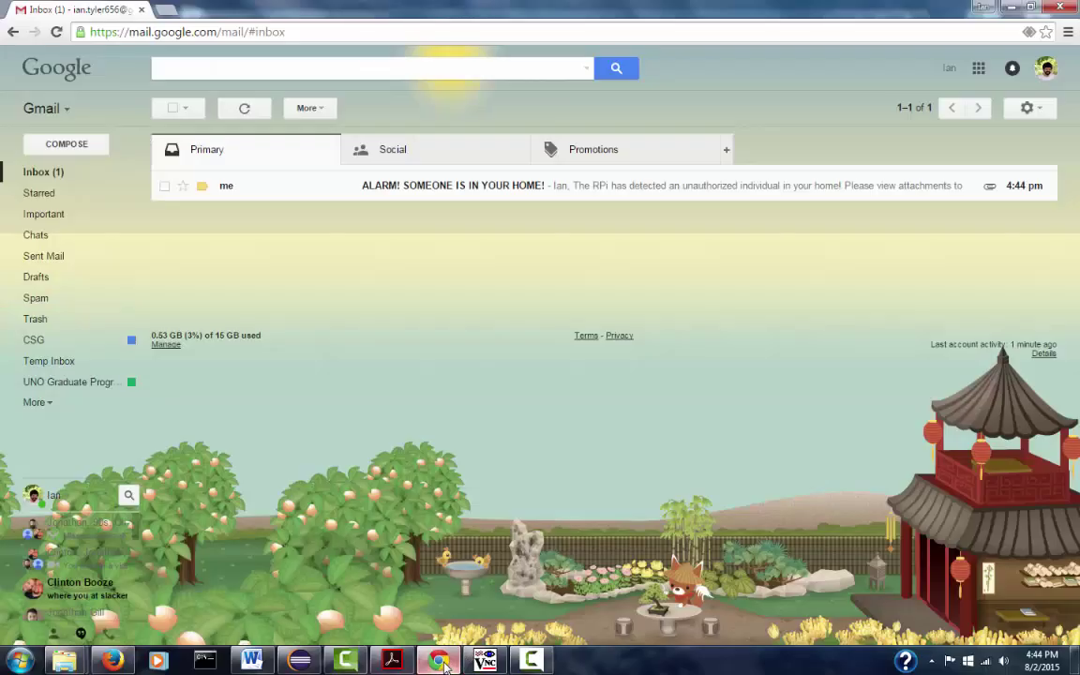
left_click(713, 188)
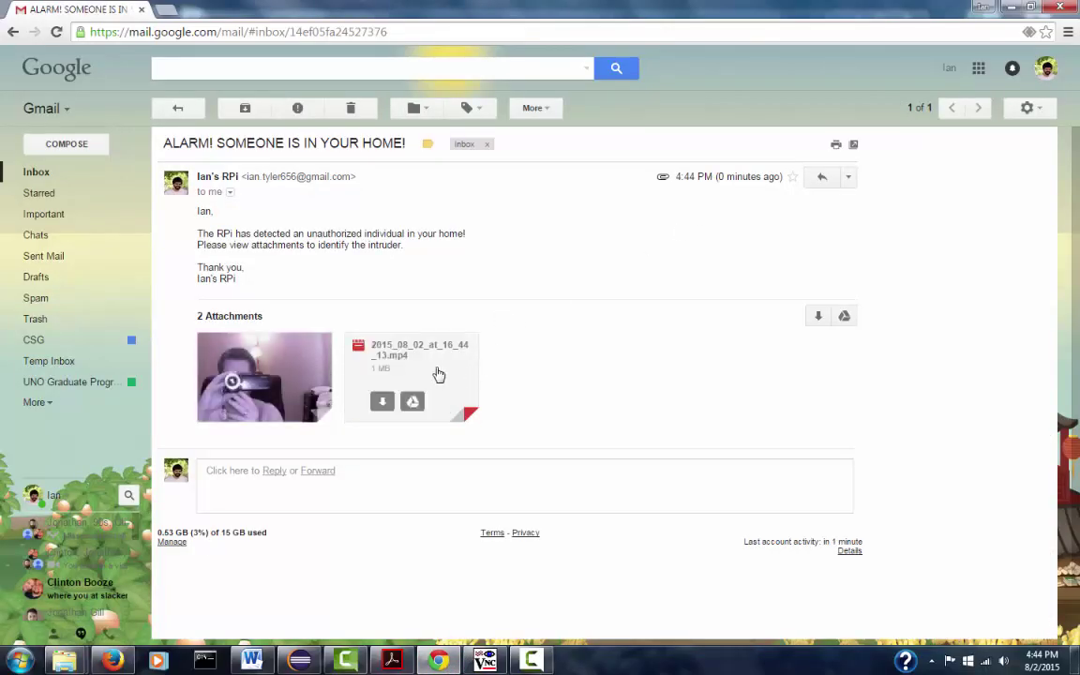
left_click(439, 375)
left_click(483, 288)
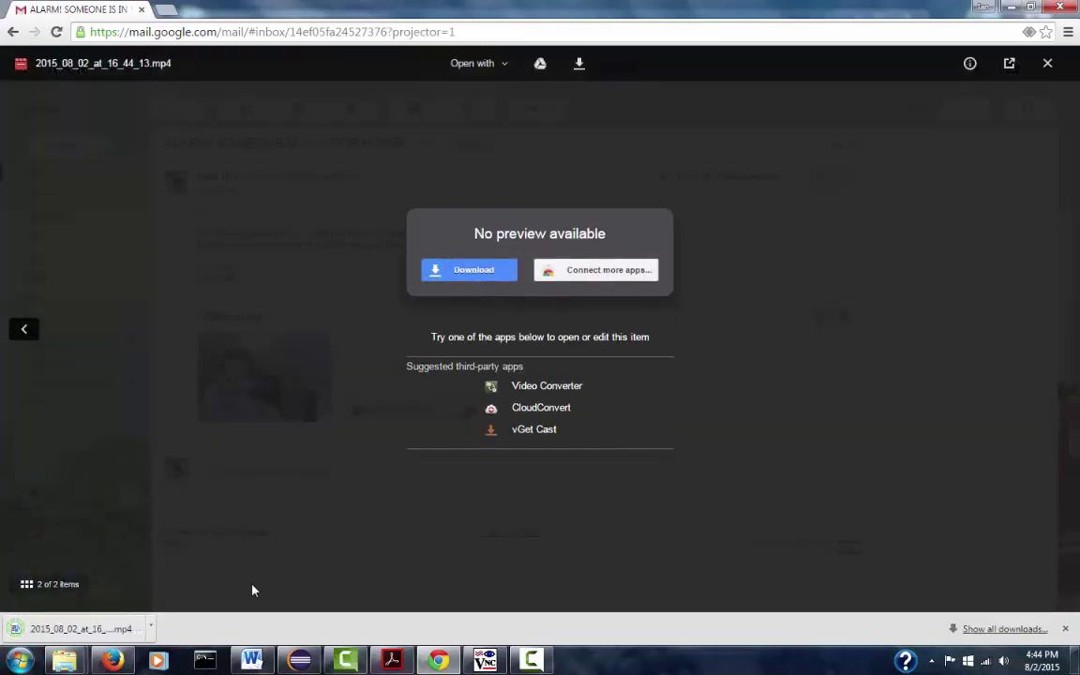
left_click(114, 629)
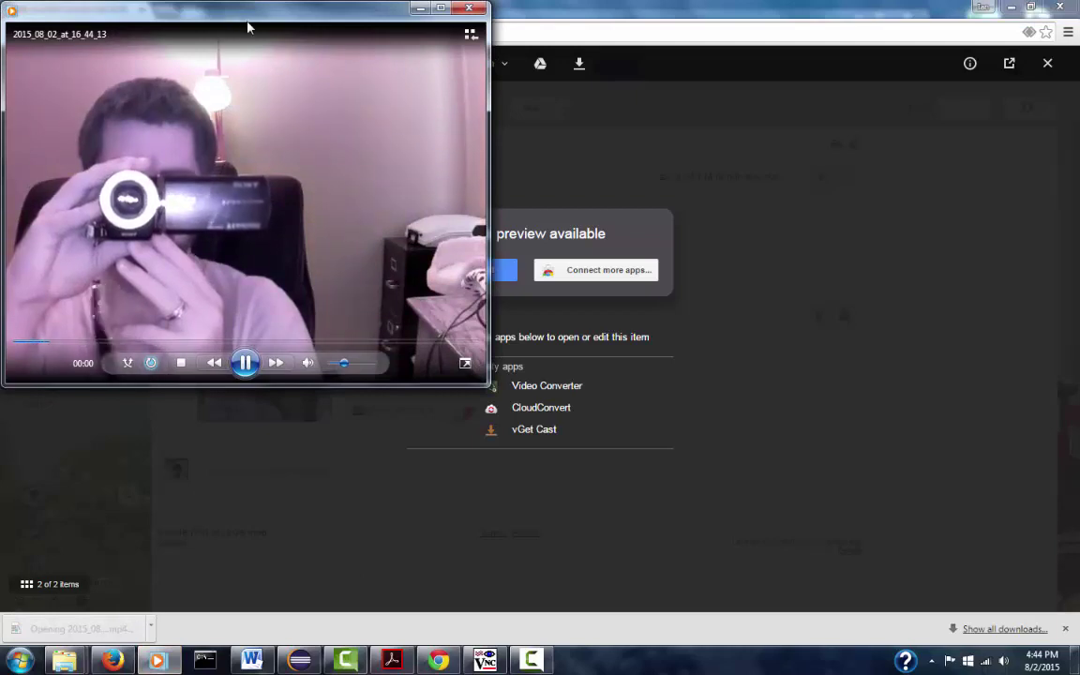
Step: Watch the alarm video in a centred, maximized player window, and close the player and the attachment preview
left_click_drag(248, 24, 569, 154)
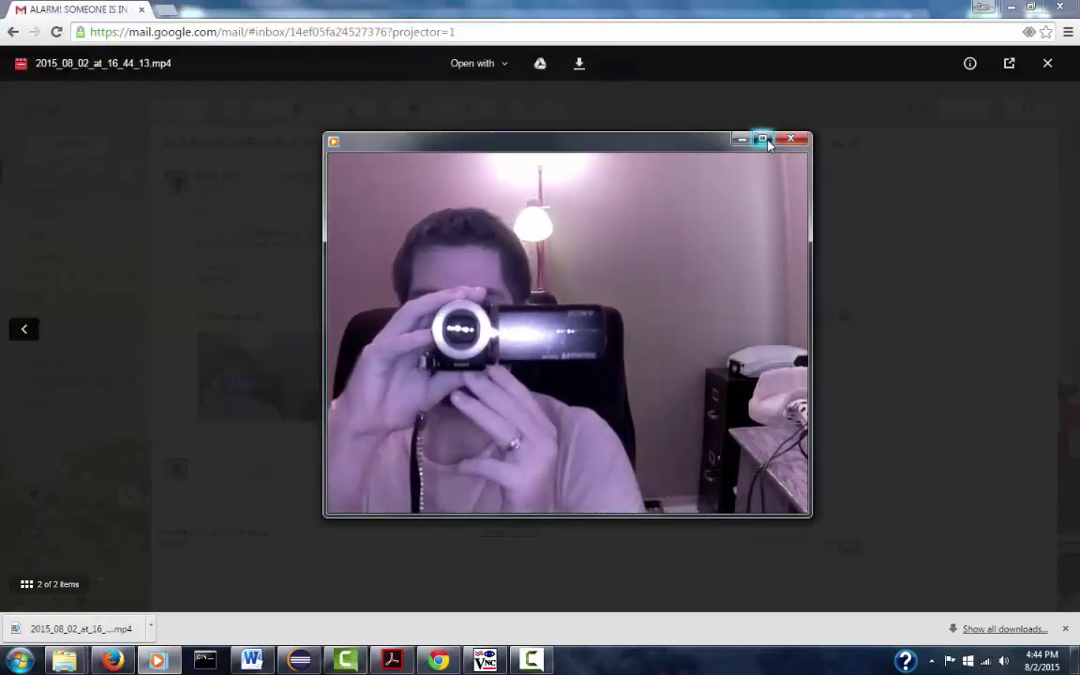
left_click(761, 140)
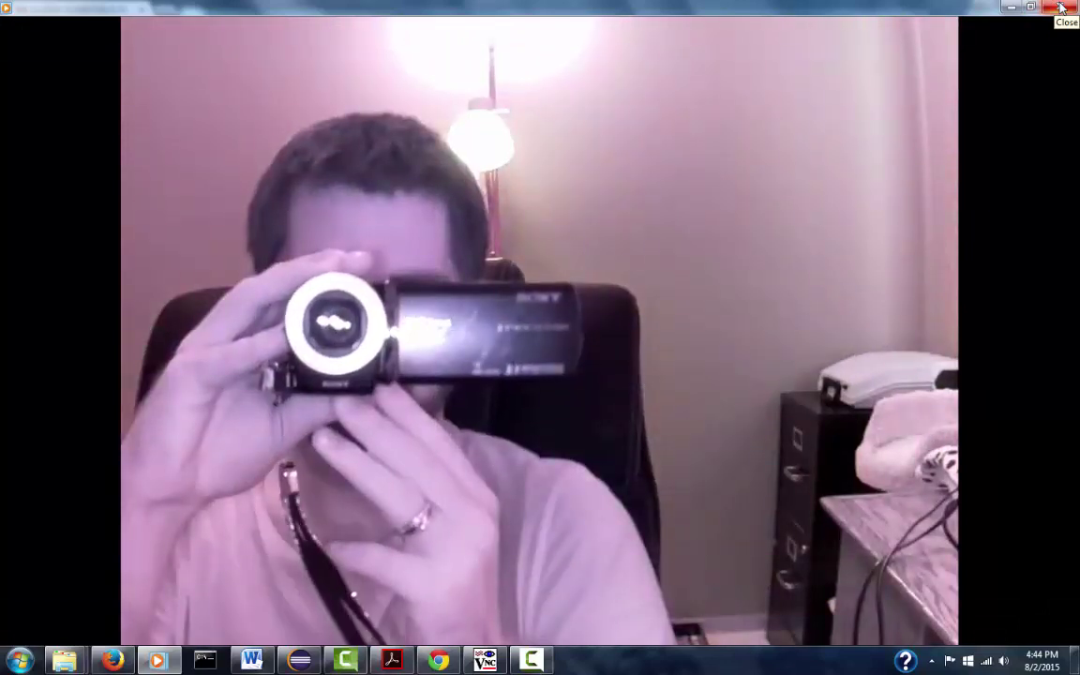
left_click(1060, 8)
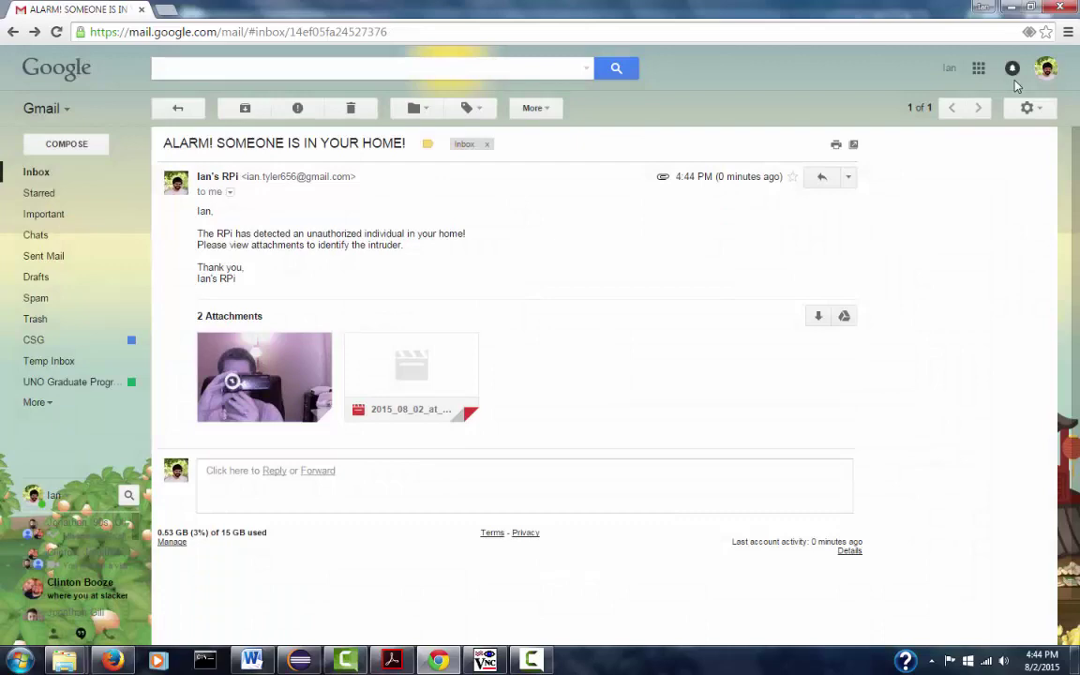
left_click(819, 272)
Step: Preview the message's JPG attachment, page to the video and back, close the preview, and return to the Raspberry Pi desktop in TightVNC Viewer
left_click(259, 381)
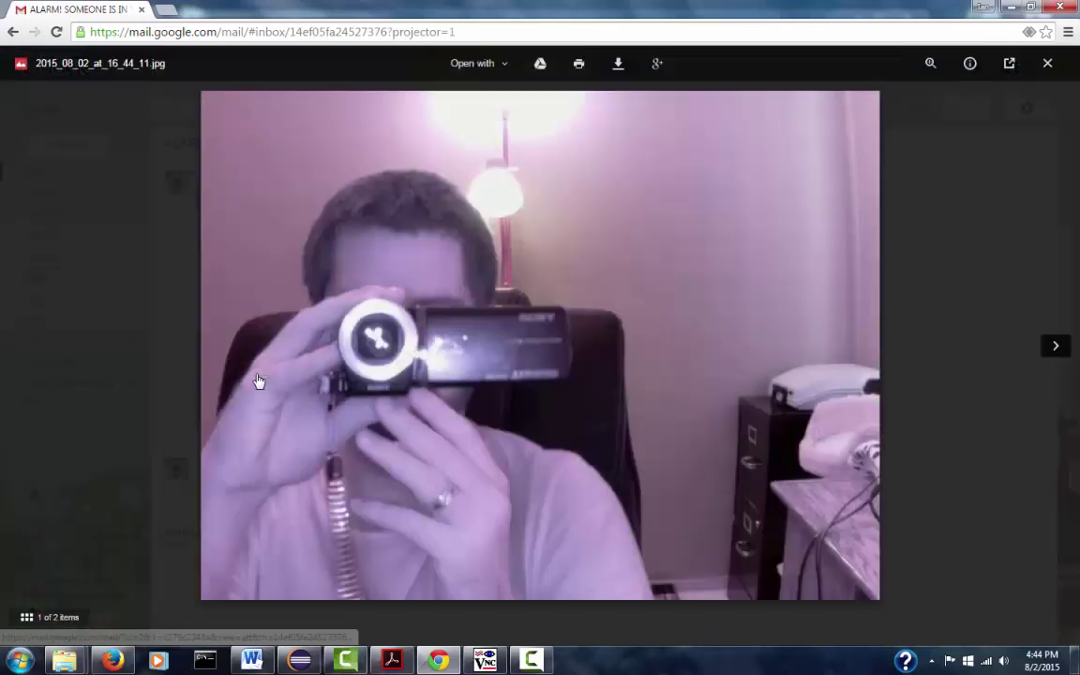
left_click(1054, 346)
left_click(24, 346)
left_click(1034, 189)
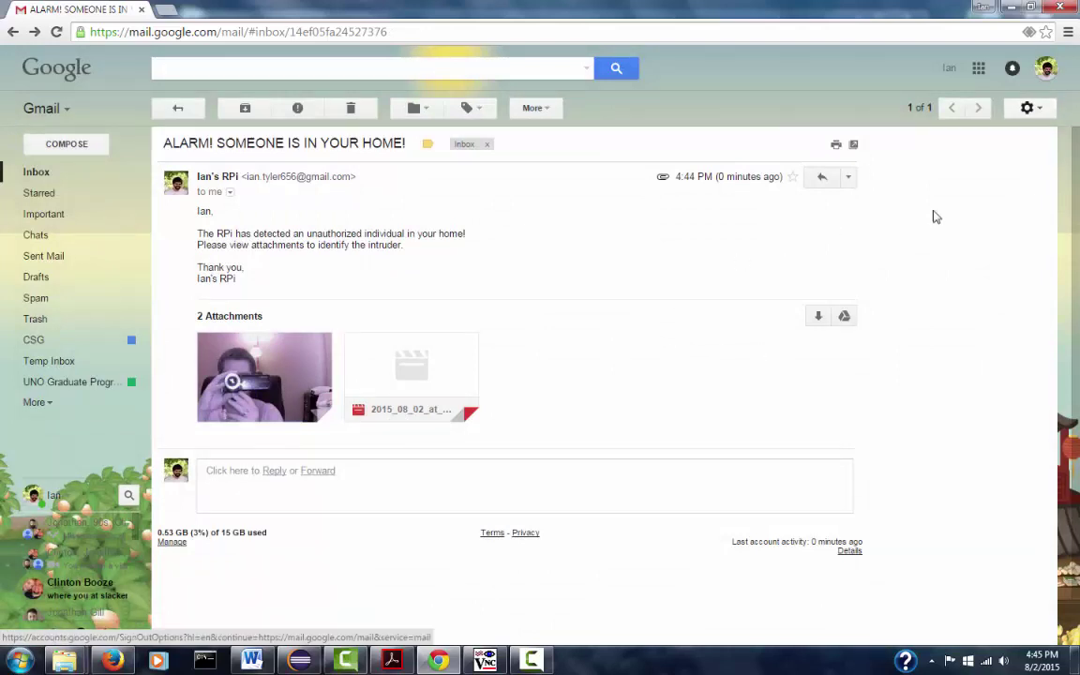
left_click(484, 662)
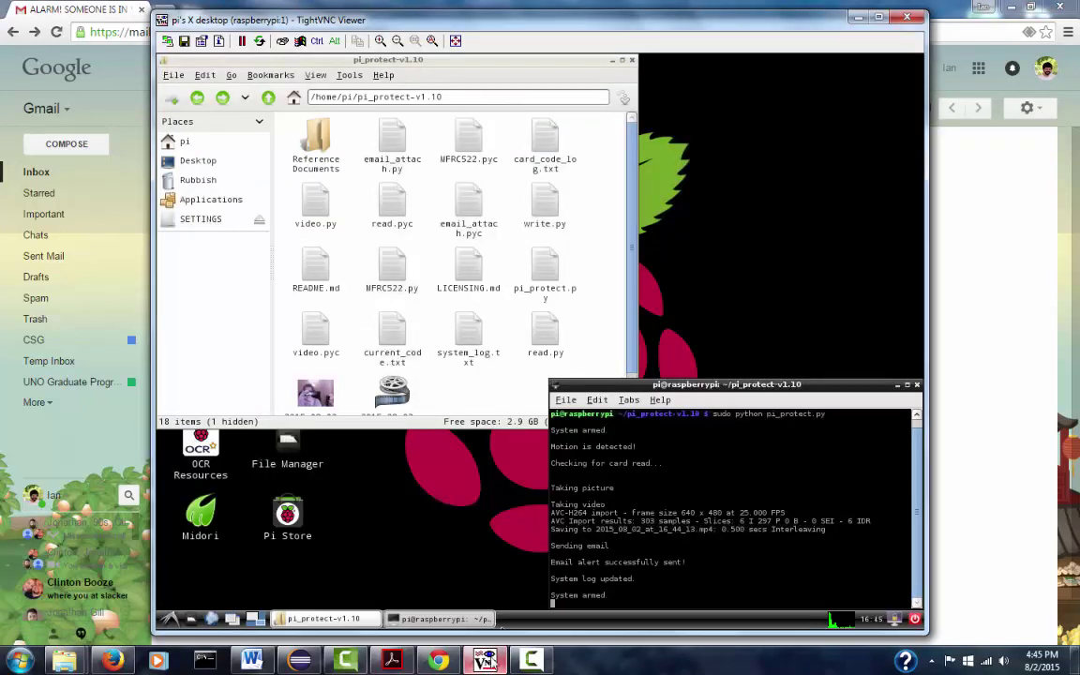